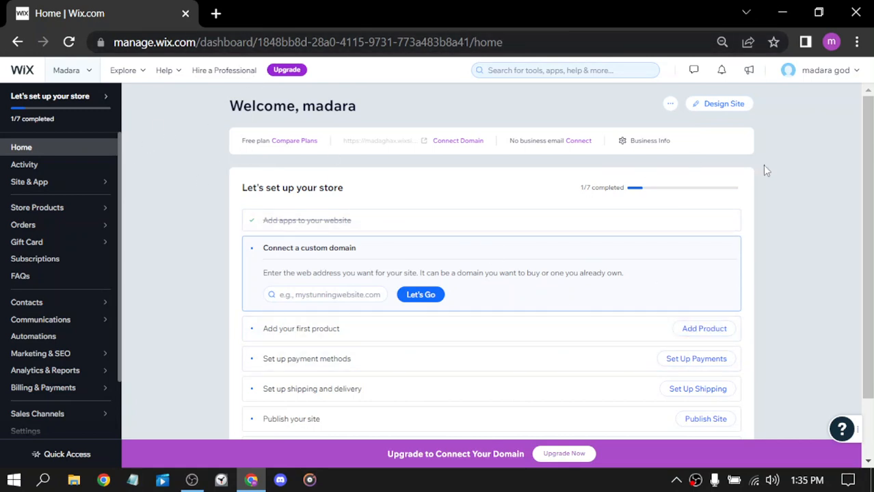
pyautogui.click(86, 71)
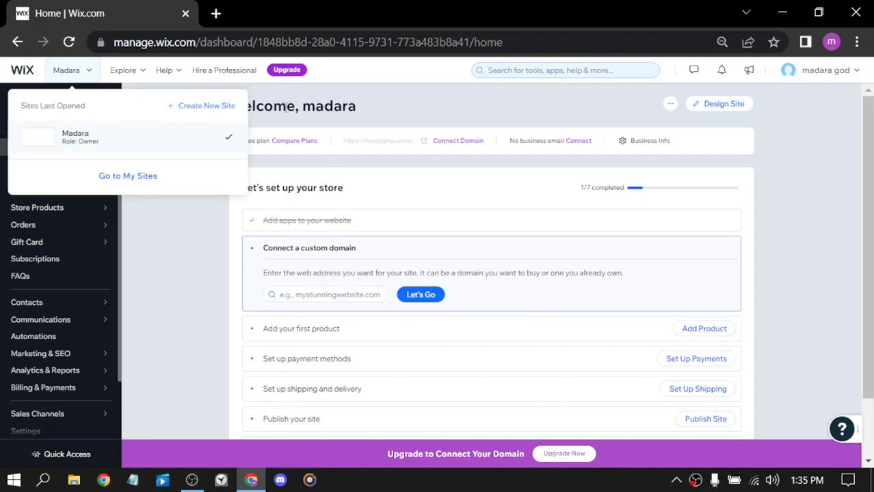
pyautogui.click(189, 277)
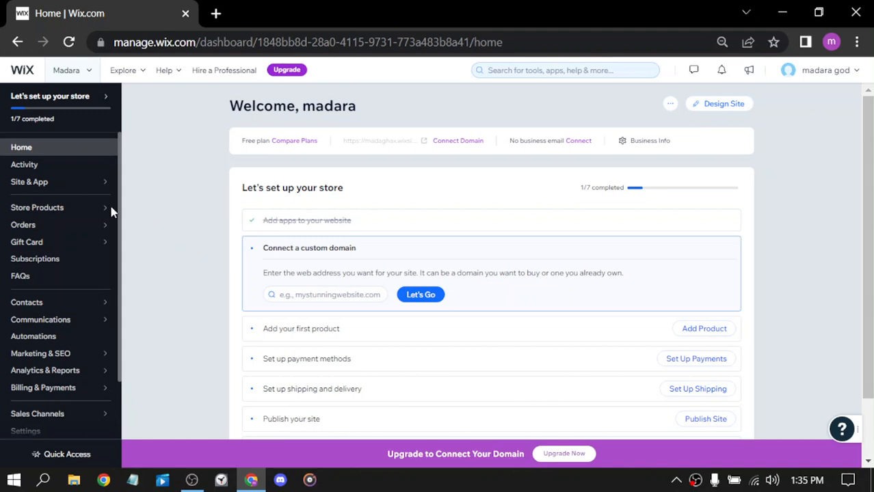
pyautogui.moveTo(103, 212)
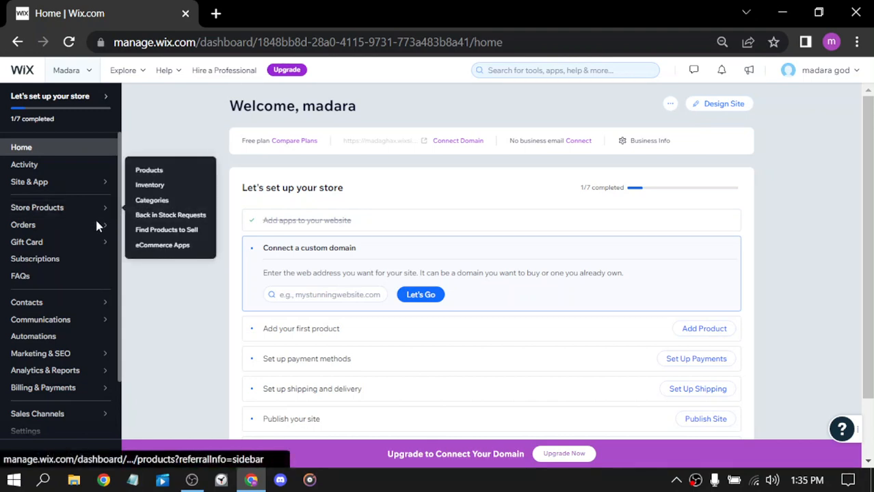
pyautogui.moveTo(95, 227)
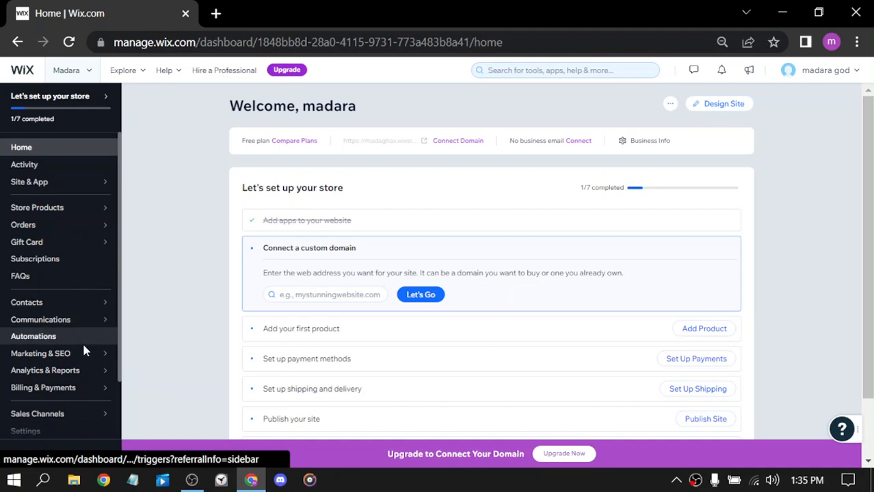
pyautogui.moveTo(82, 355)
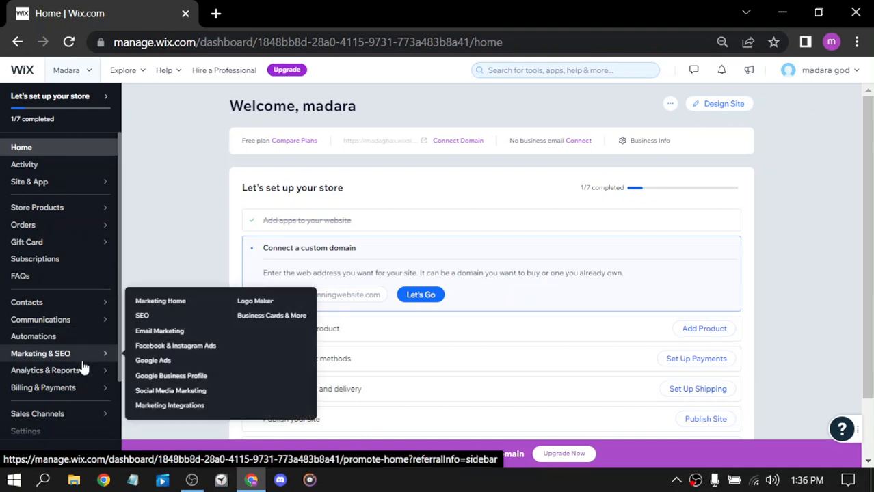
pyautogui.scroll(-1, 132, 196)
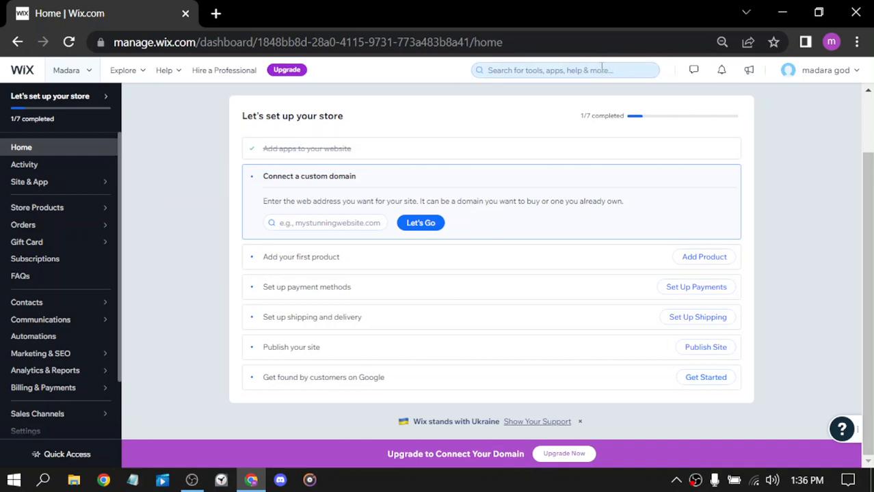
# - Search the dashboard tools for "templ" and open Website Templates
pyautogui.click(602, 68)
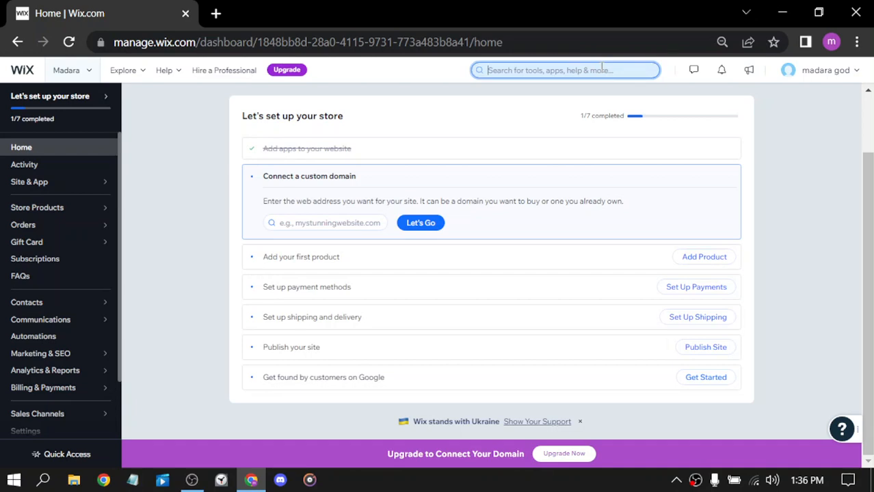
pyautogui.write('tem')
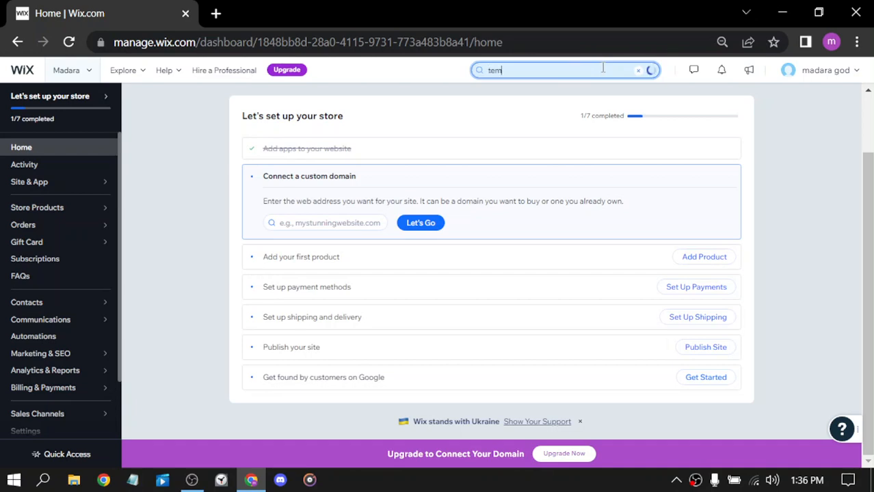
pyautogui.write('pl')
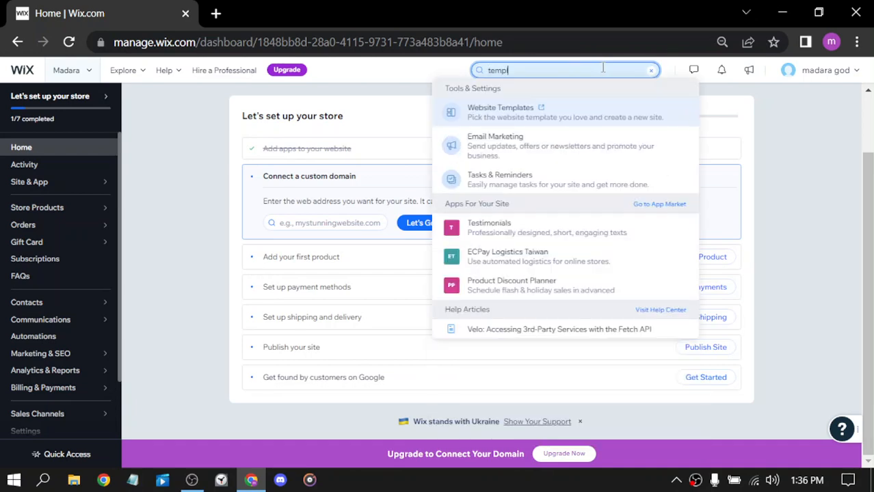
pyautogui.click(538, 111)
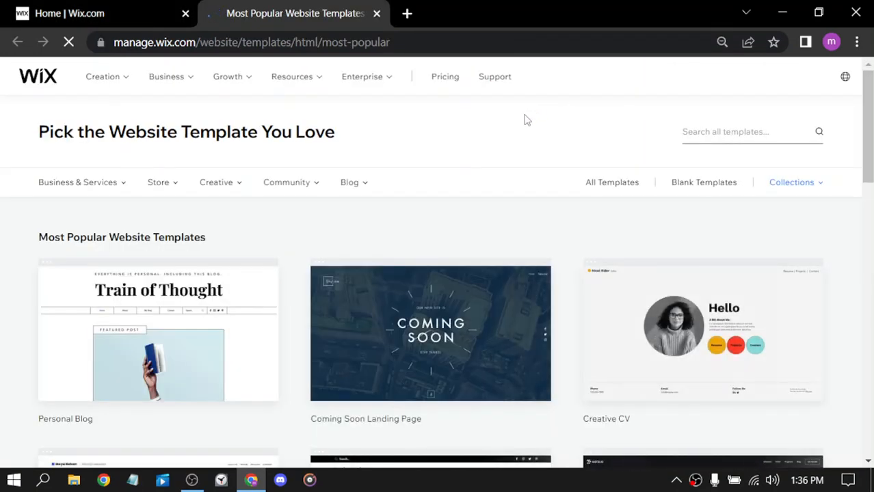
# - Search all website templates for "online store" and show the Online Store category
pyautogui.scroll(-1, 541, 126)
pyautogui.scroll(-1, 544, 129)
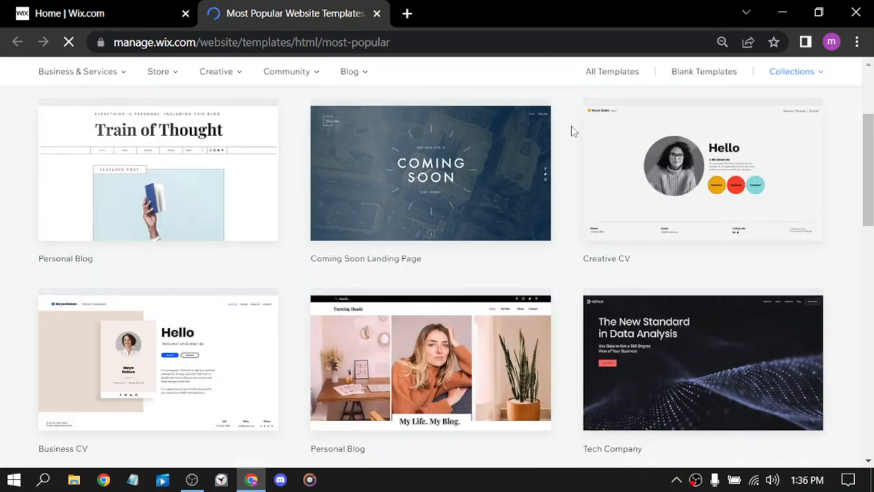
pyautogui.scroll(2, 571, 129)
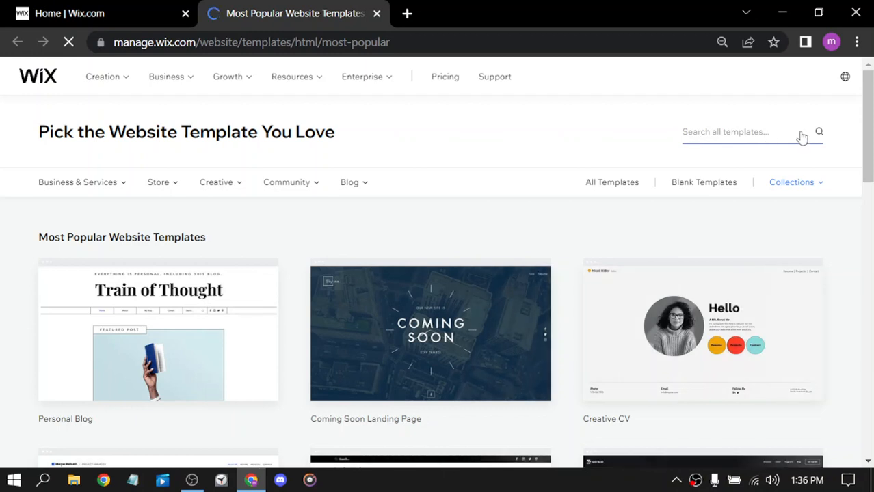
pyautogui.click(720, 136)
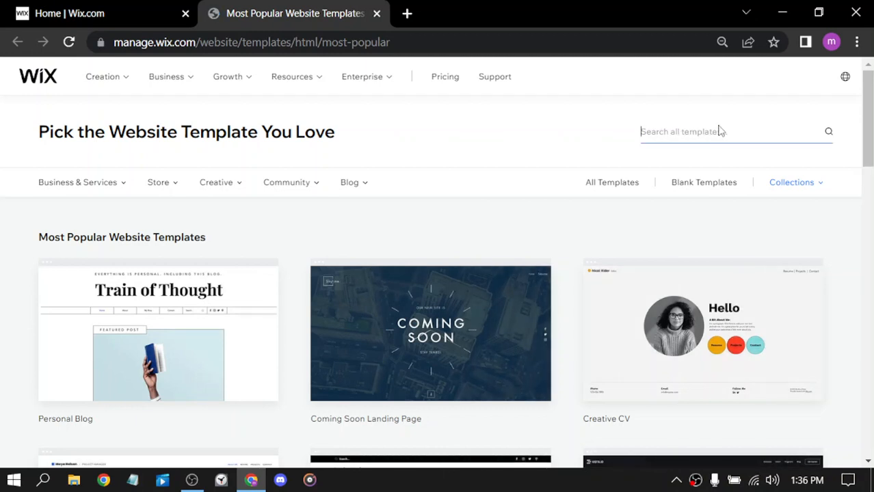
pyautogui.write('onlin')
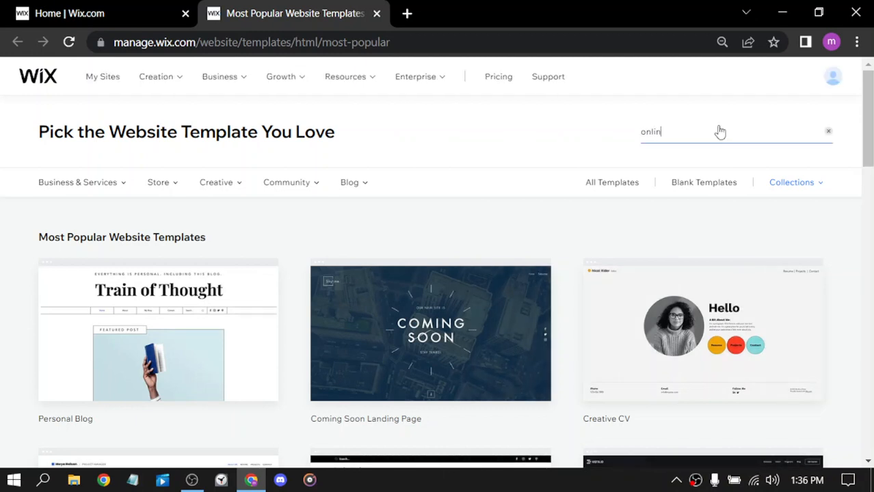
pyautogui.write('e store')
pyautogui.press('Return')
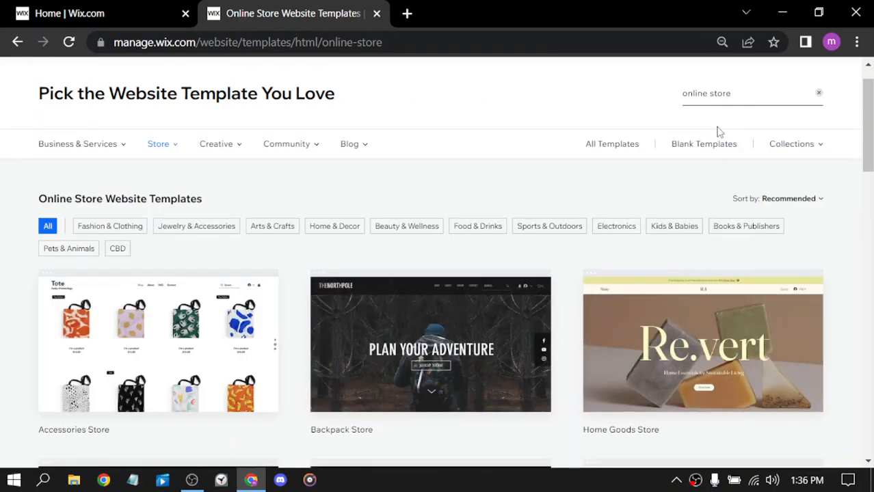
pyautogui.moveTo(164, 145)
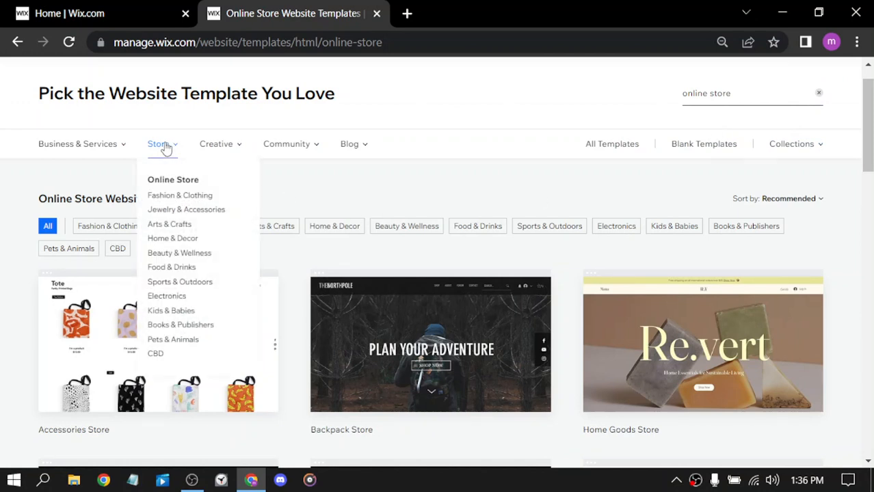
pyautogui.click(171, 181)
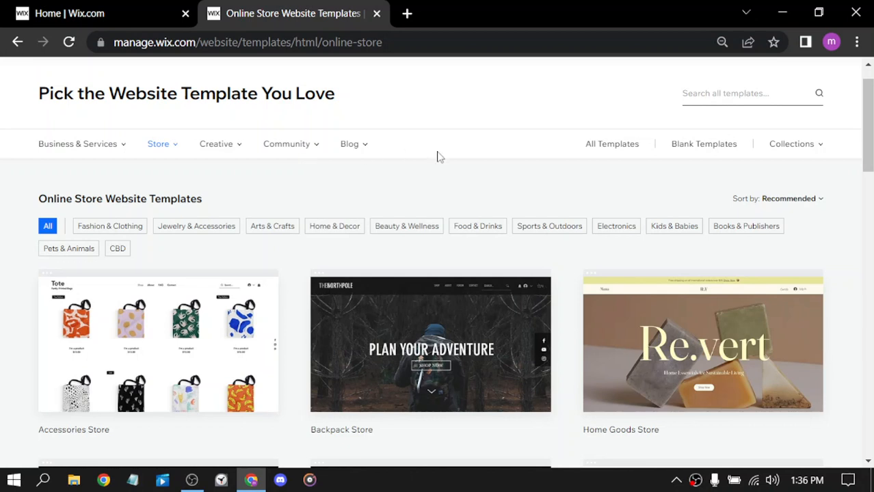
# - Browse the online store templates on the first page, page 3 and page 4
pyautogui.scroll(-1, 469, 224)
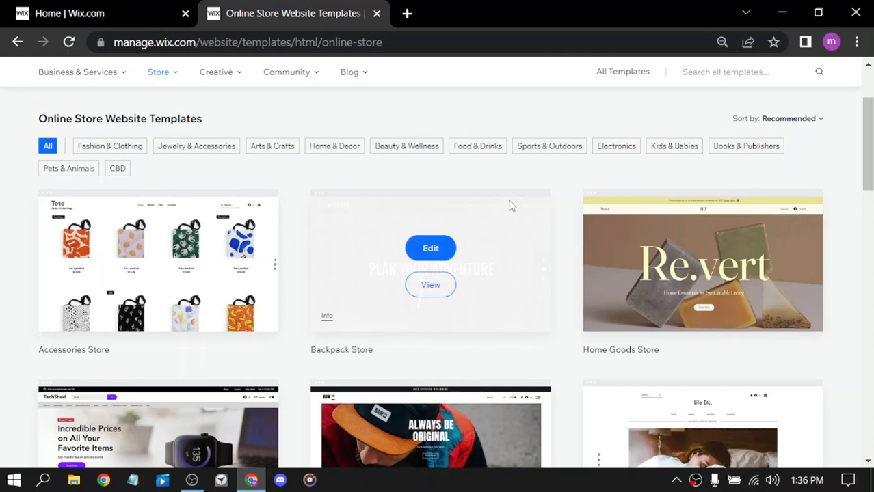
pyautogui.scroll(-2, 510, 206)
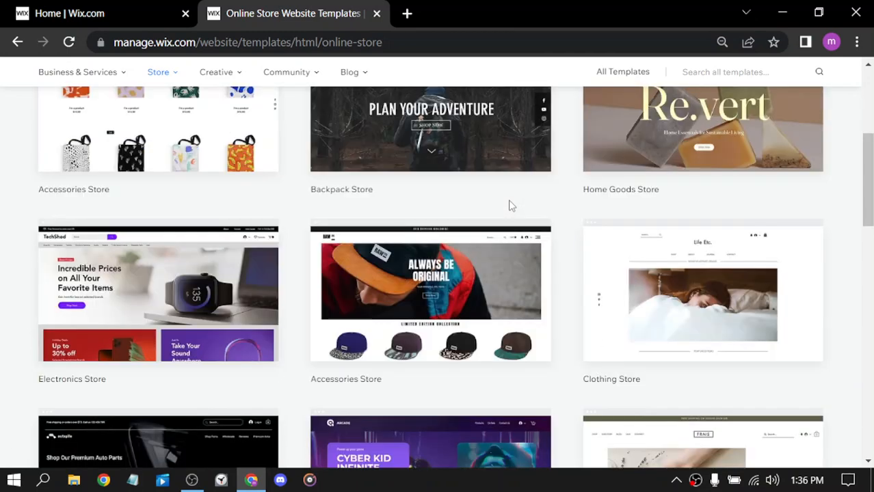
pyautogui.scroll(-2, 572, 209)
pyautogui.scroll(-2, 559, 220)
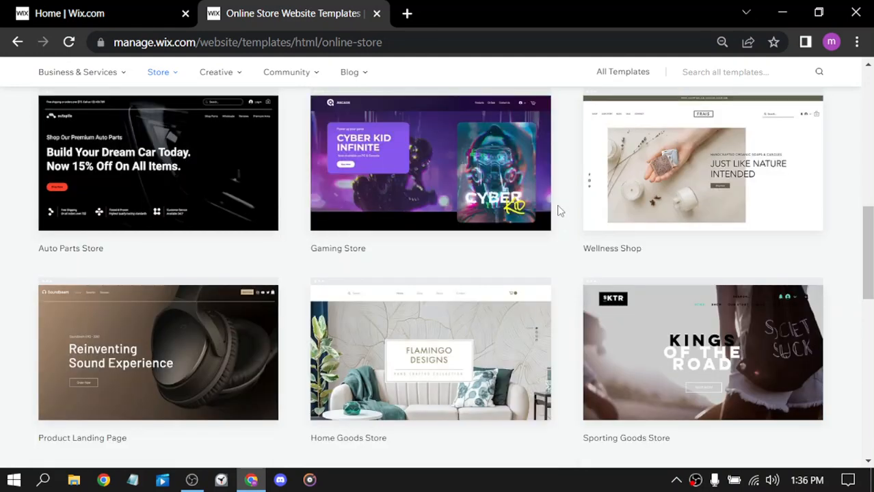
pyautogui.scroll(-2, 560, 211)
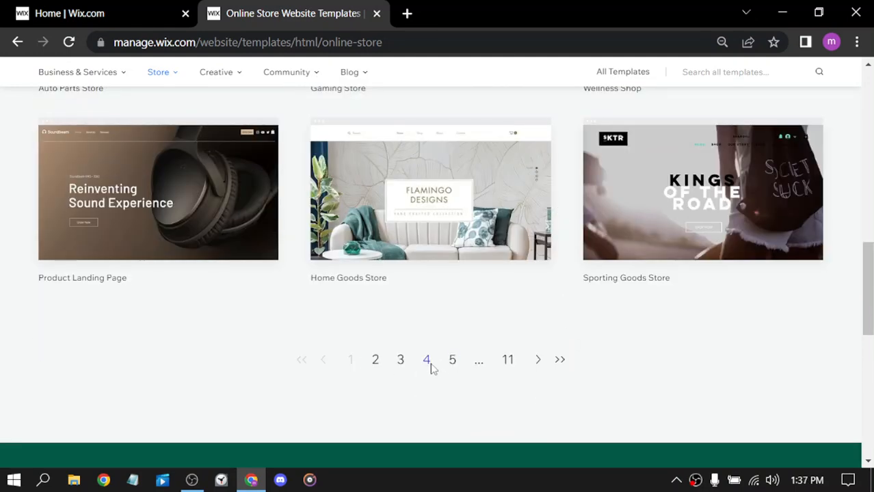
pyautogui.click(400, 362)
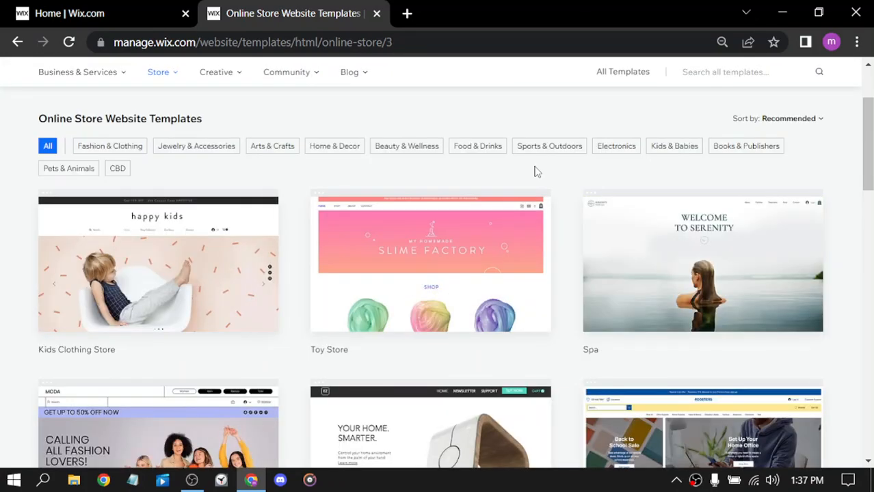
pyautogui.scroll(-3, 551, 210)
pyautogui.scroll(-6, 551, 210)
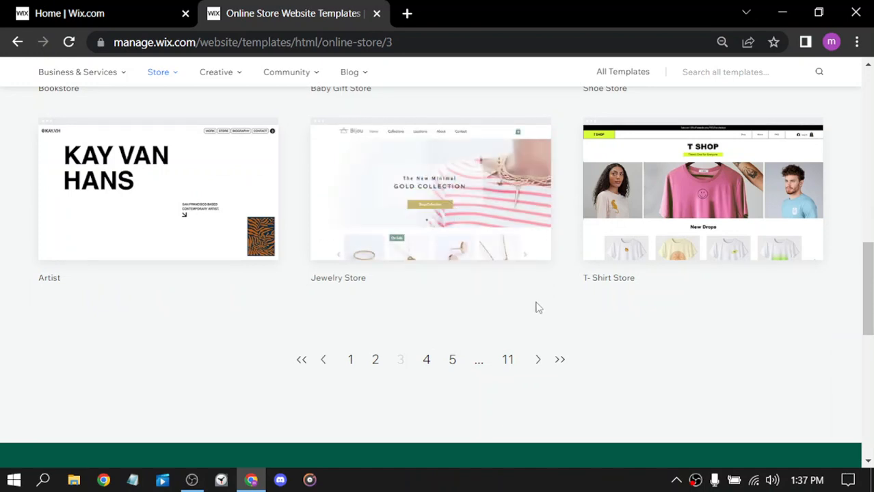
pyautogui.click(426, 361)
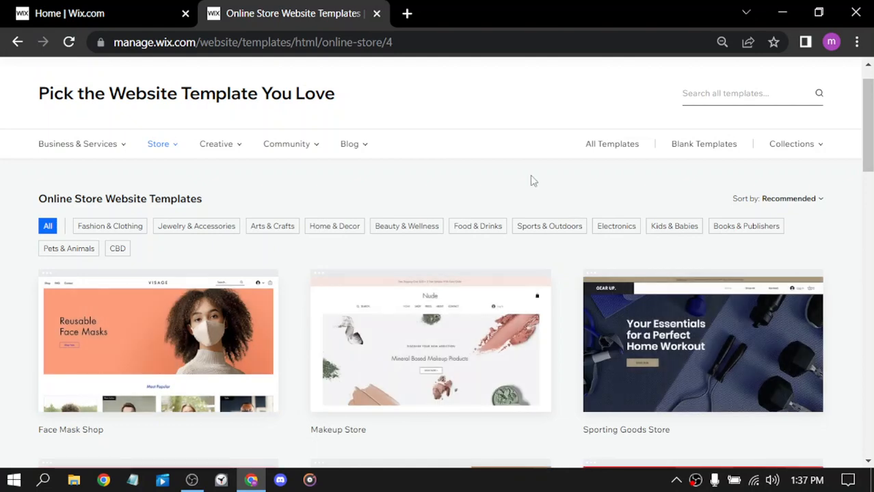
pyautogui.scroll(-3, 533, 179)
pyautogui.scroll(-9, 540, 183)
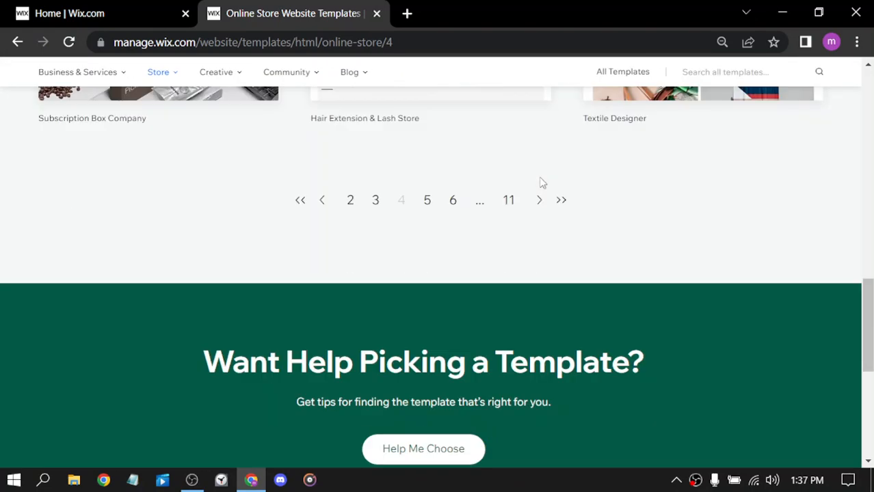
# - Look through the online store templates on pages 11 and 9
pyautogui.click(510, 202)
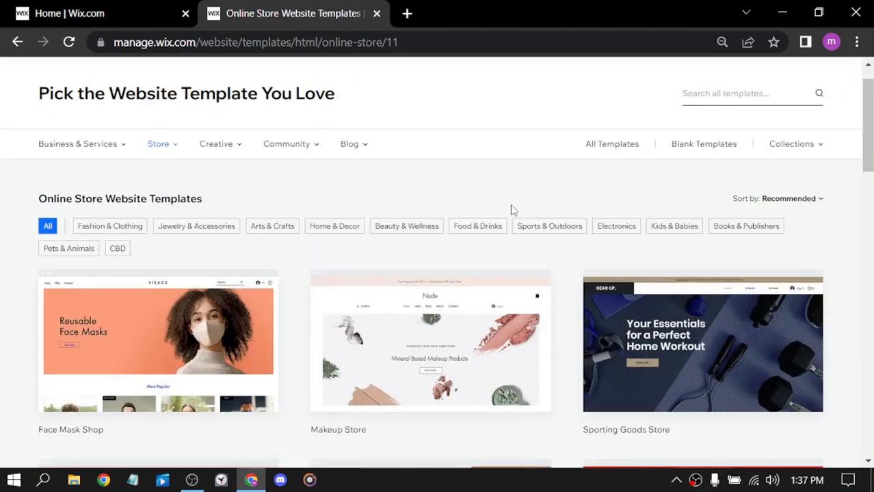
pyautogui.scroll(-8, 537, 171)
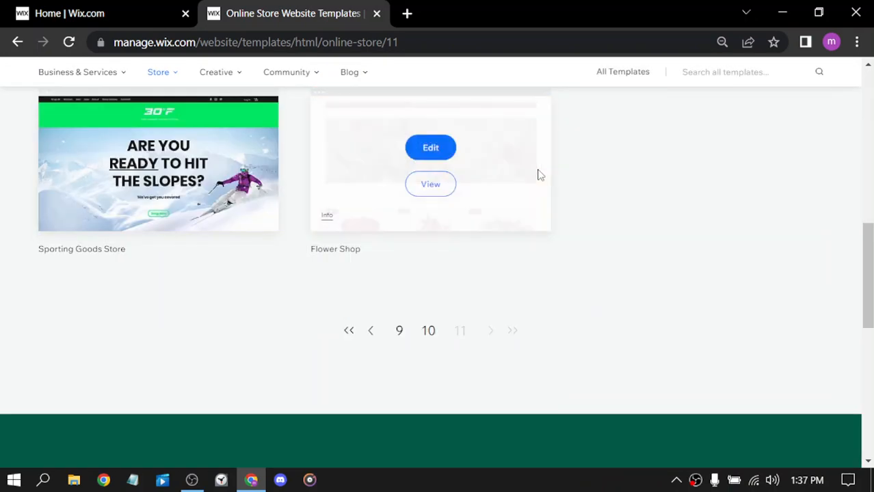
pyautogui.click(399, 332)
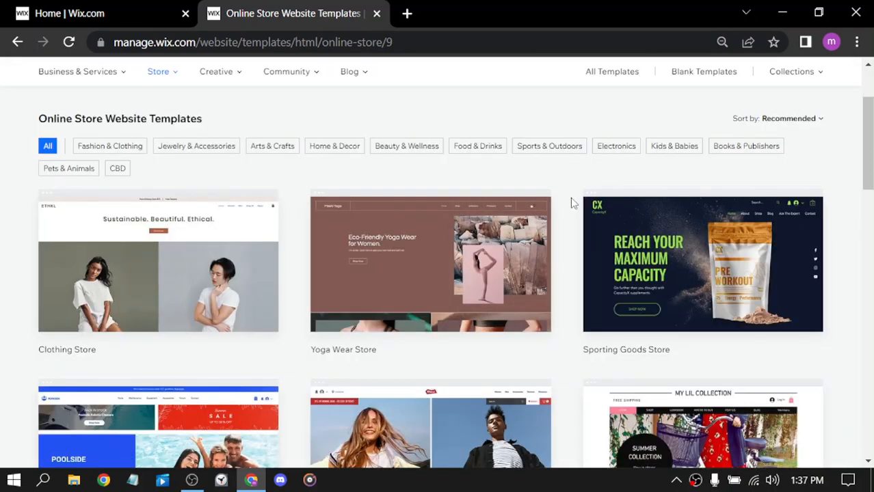
pyautogui.scroll(-5, 571, 199)
pyautogui.scroll(-6, 571, 203)
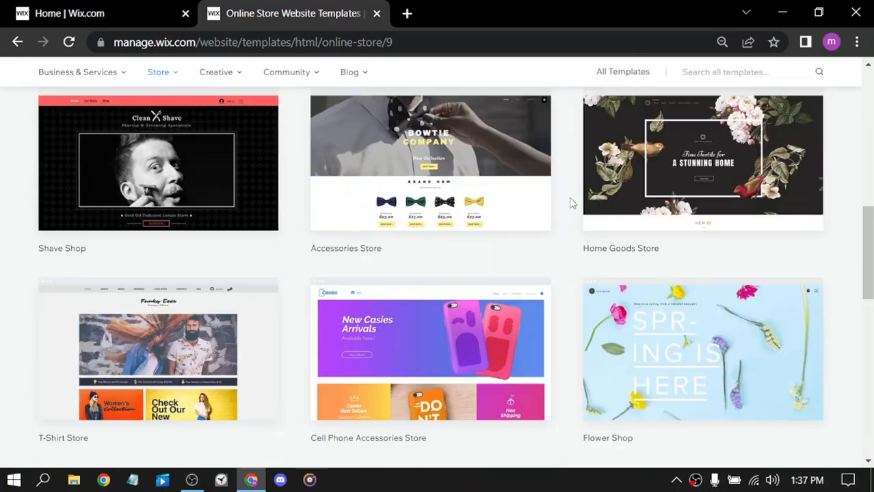
pyautogui.scroll(1, 571, 203)
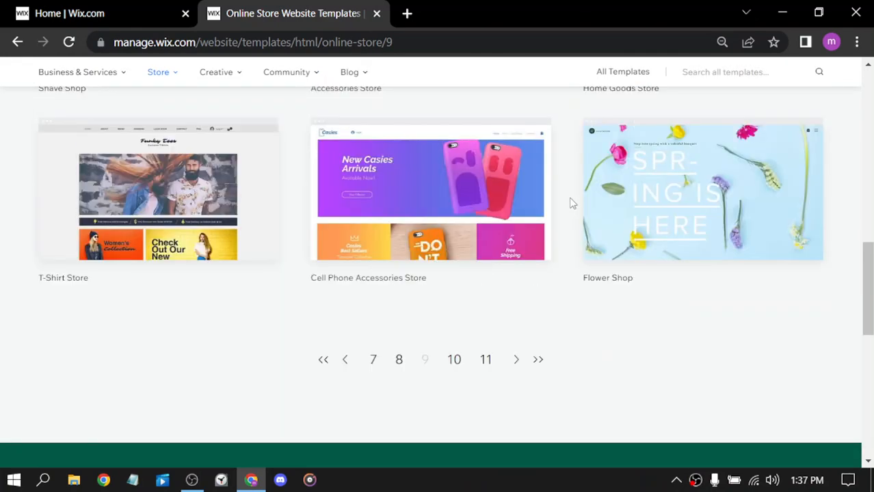
# - Go to page 7 of the online store templates and open the Cookie Shop template for editing
pyautogui.click(373, 359)
pyautogui.scroll(-2, 561, 198)
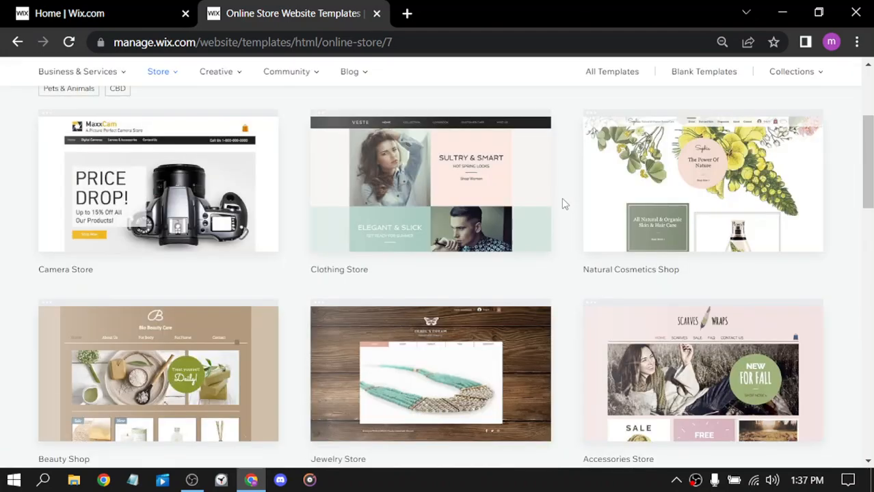
pyautogui.scroll(-5, 564, 203)
pyautogui.scroll(-3, 564, 204)
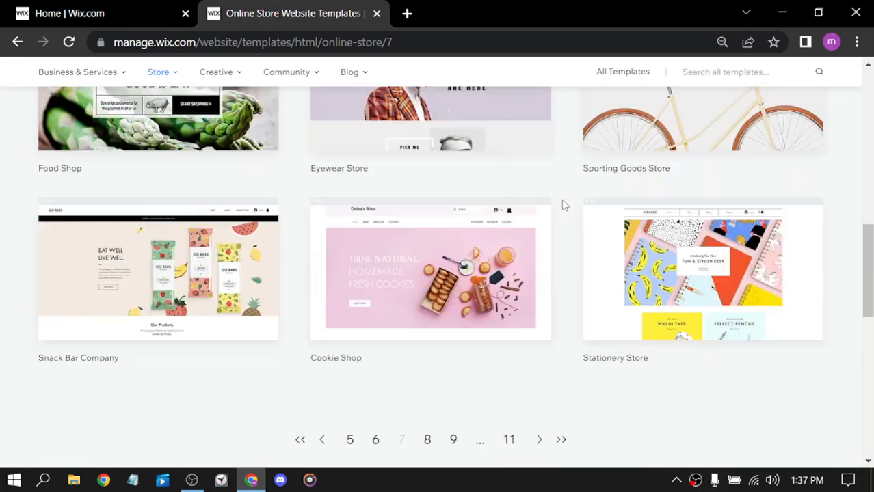
pyautogui.moveTo(447, 179)
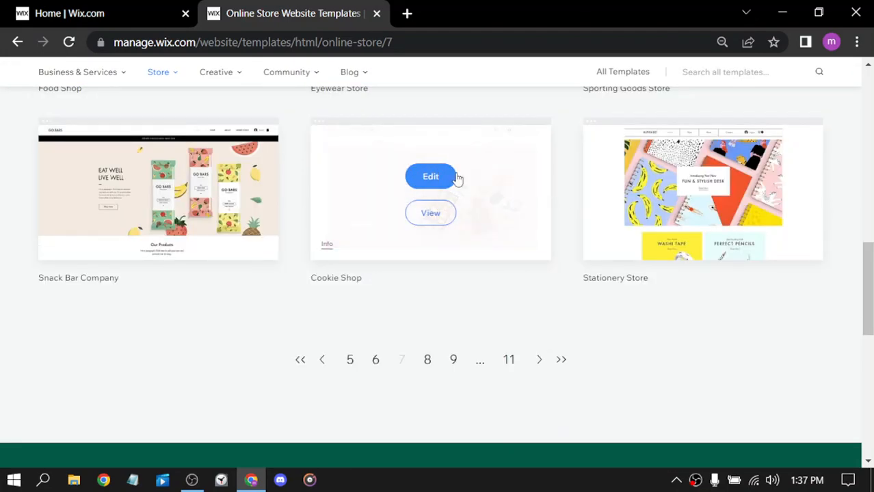
pyautogui.click(430, 178)
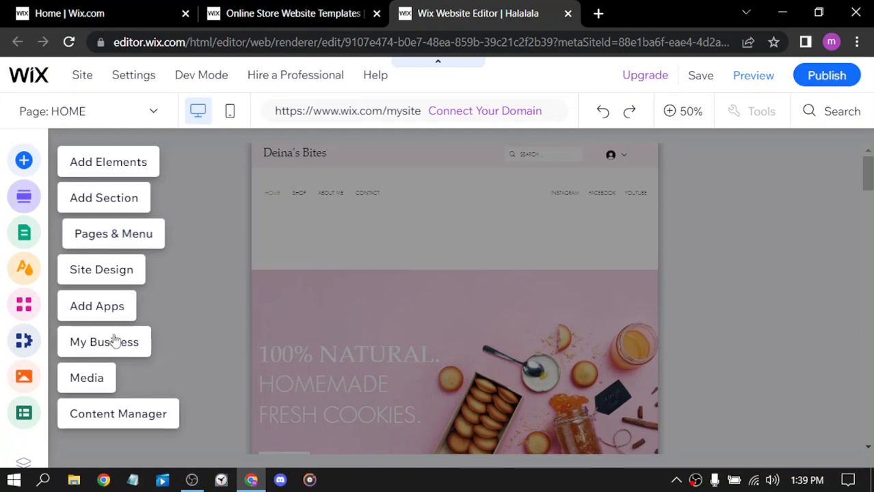
pyautogui.click(753, 276)
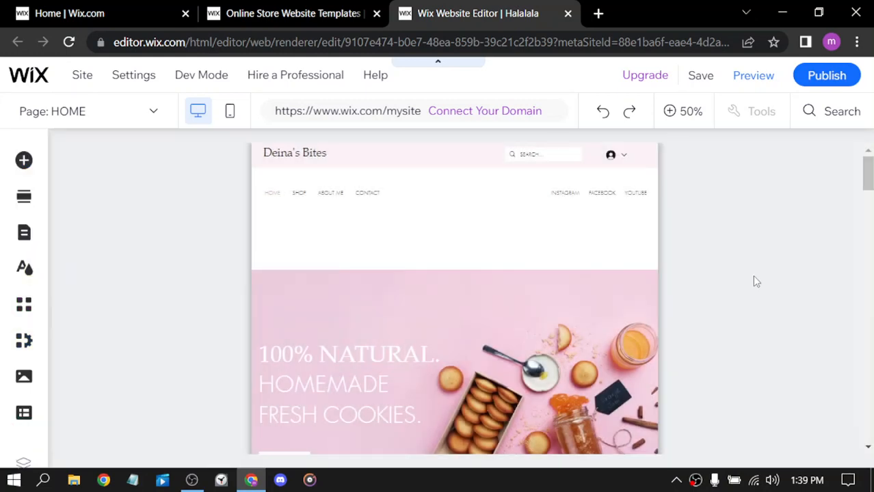
# - Look through the home page from the header and welcome banner to the Best Sellers section and back
pyautogui.scroll(-3, 756, 281)
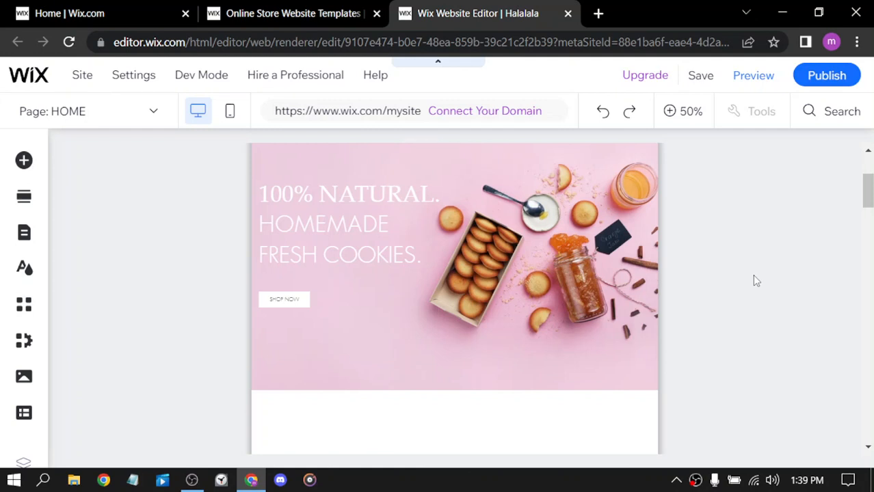
pyautogui.scroll(-3, 755, 280)
pyautogui.scroll(-2, 756, 280)
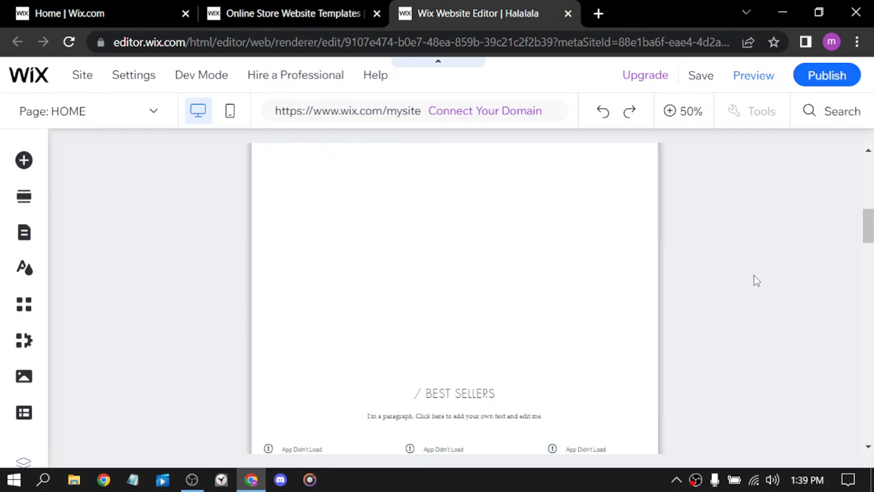
pyautogui.scroll(-2, 756, 280)
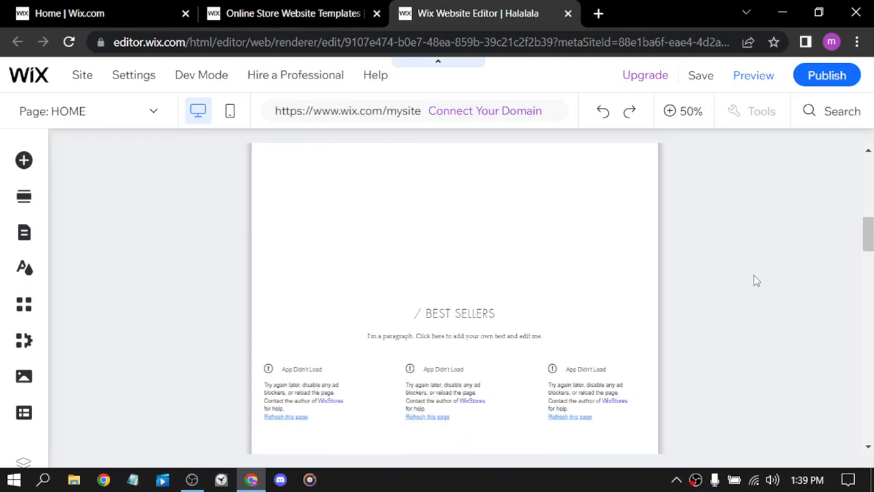
pyautogui.scroll(1, 756, 280)
pyautogui.scroll(-1, 756, 280)
pyautogui.scroll(-3, 756, 280)
pyautogui.scroll(4, 756, 280)
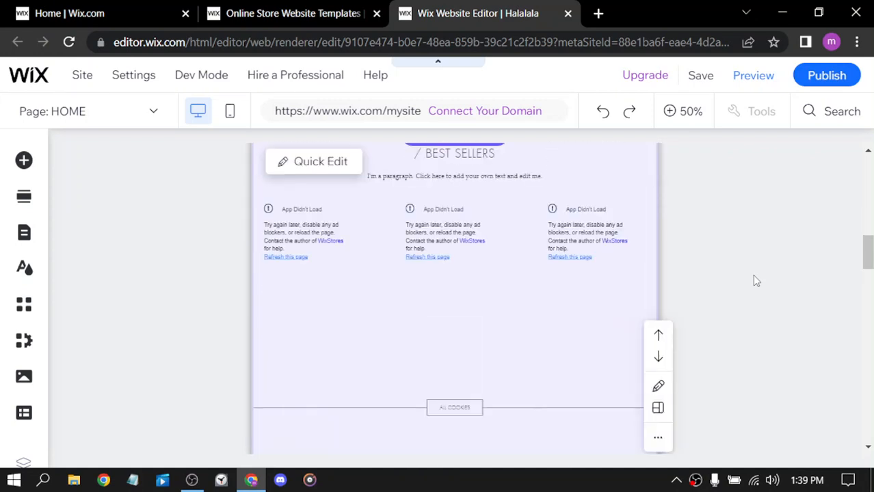
pyautogui.scroll(4, 756, 280)
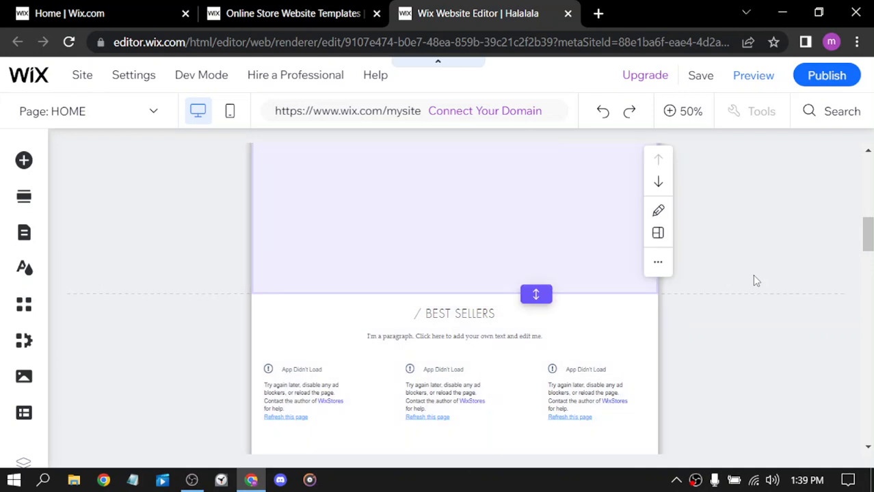
pyautogui.scroll(4, 756, 280)
pyautogui.scroll(9, 756, 280)
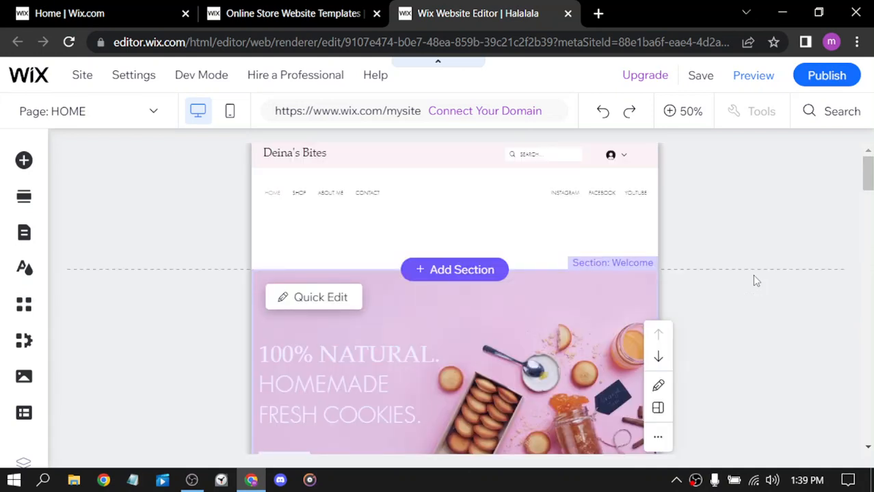
# - Examine the home page's remaining sections, including the follow-me gallery and benefits, down to the footer
pyautogui.scroll(-5, 740, 286)
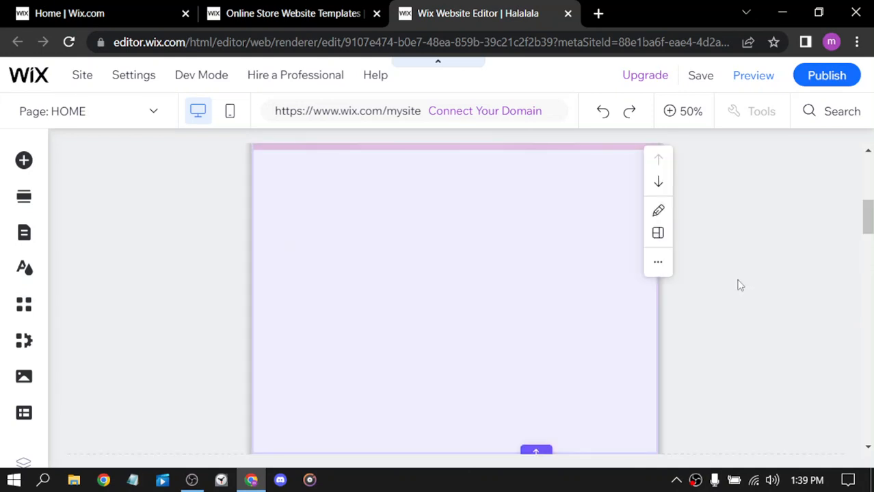
pyautogui.scroll(-10, 740, 286)
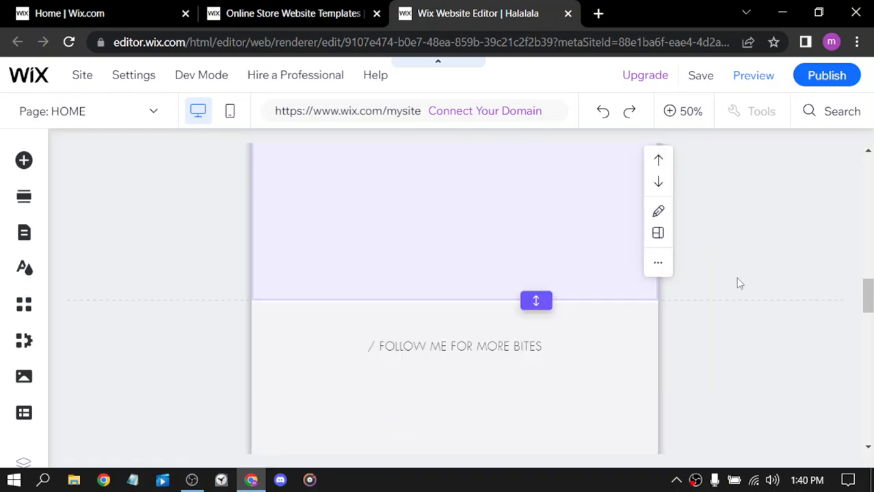
pyautogui.scroll(-4, 739, 283)
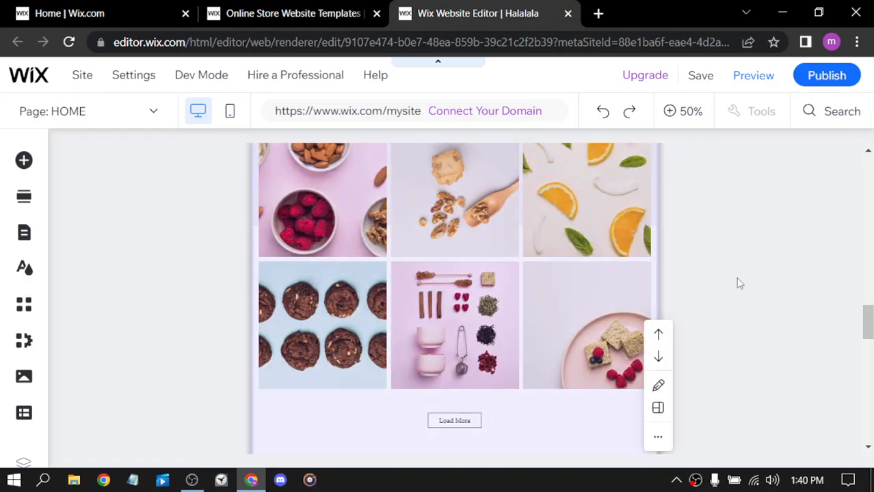
pyautogui.scroll(-3, 740, 283)
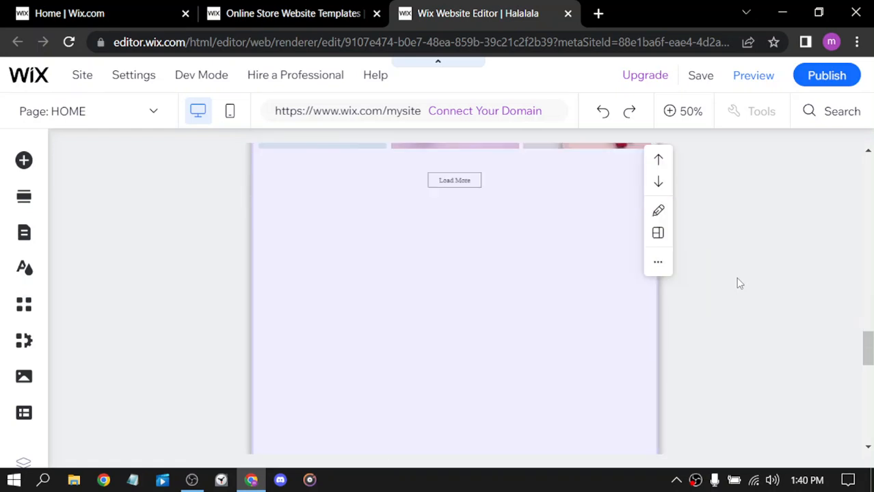
pyautogui.scroll(-4, 739, 283)
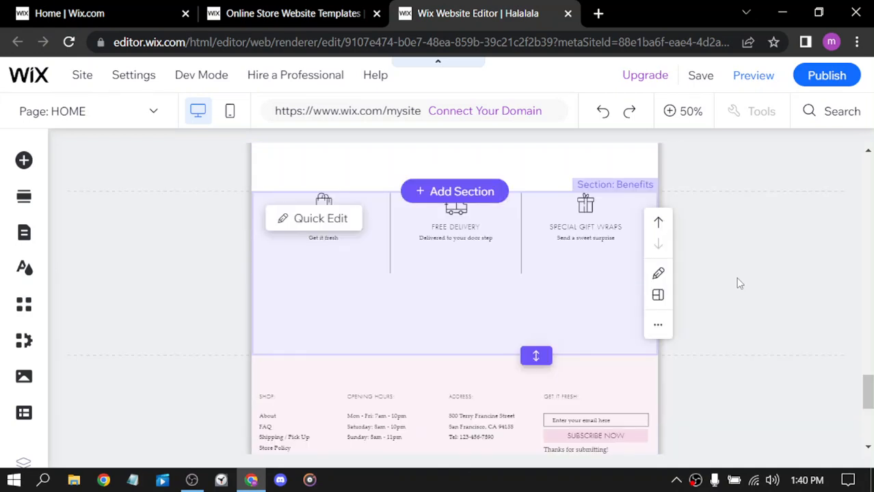
pyautogui.scroll(-4, 740, 283)
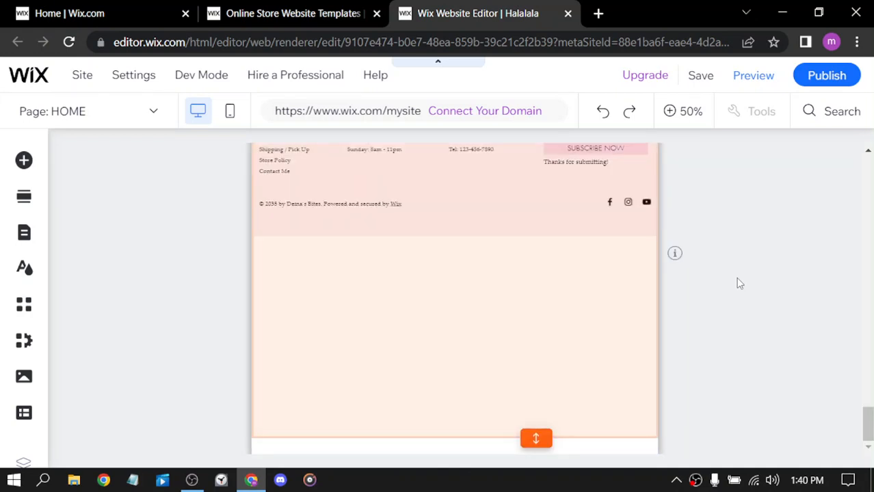
pyautogui.scroll(1, 740, 283)
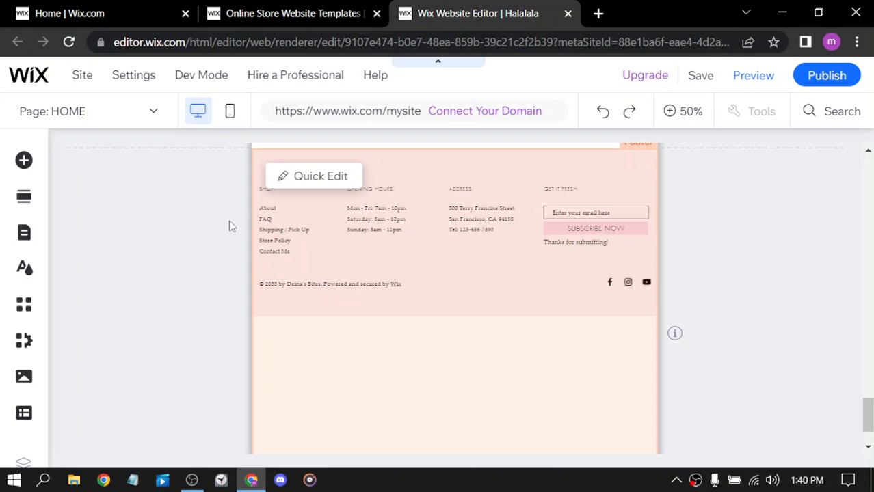
pyautogui.scroll(1, 793, 269)
pyautogui.scroll(5, 793, 268)
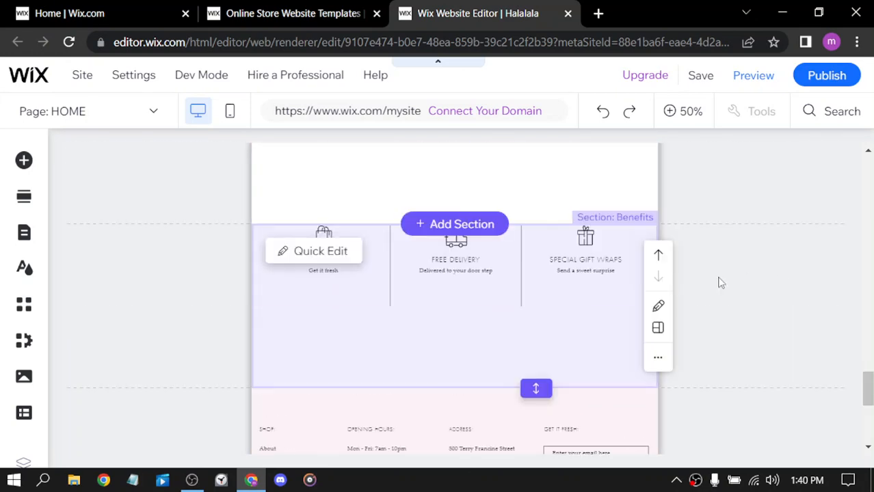
pyautogui.scroll(10, 720, 282)
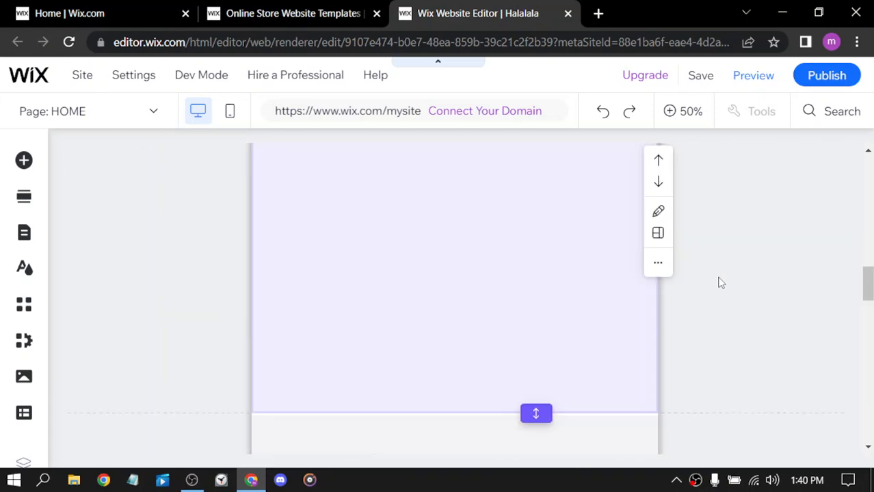
# - Reduce the home page header's height to trim the empty space between the navigation links and the welcome banner
pyautogui.scroll(5, 720, 282)
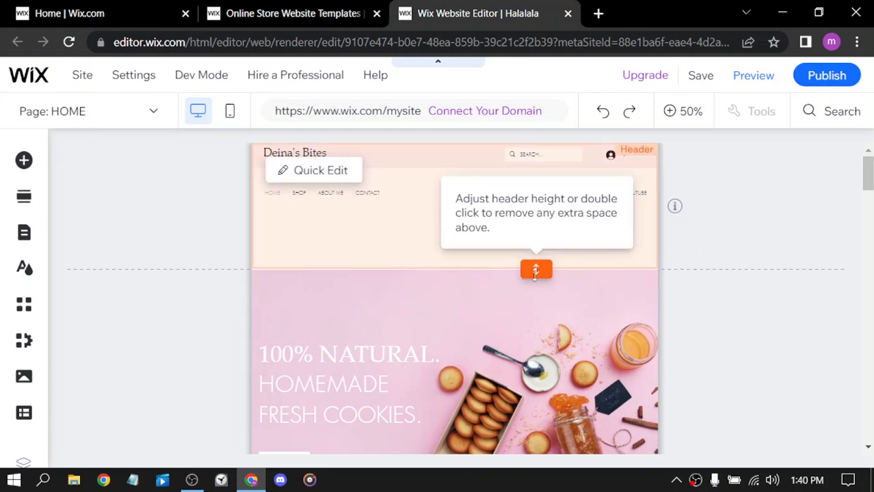
pyautogui.moveTo(537, 269); pyautogui.dragTo(534, 218)
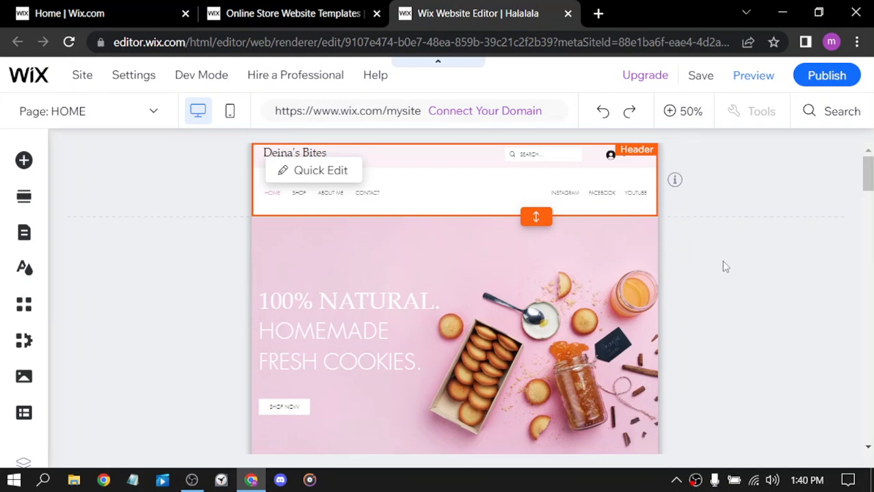
pyautogui.click(726, 267)
pyautogui.scroll(-2, 617, 298)
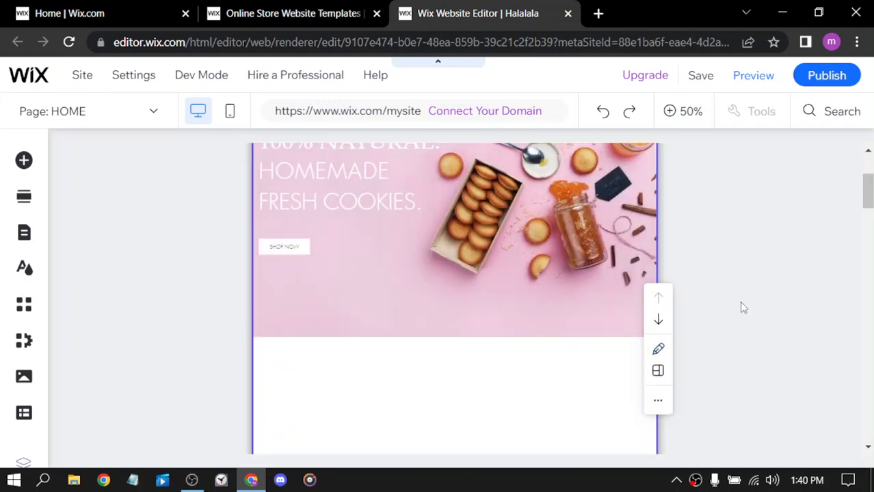
pyautogui.scroll(2, 742, 306)
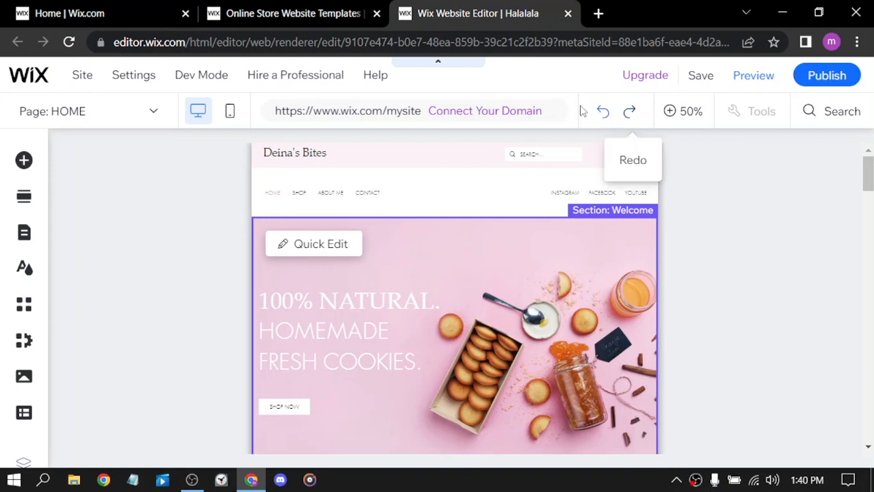
# - Switch to the SHOP page and look through its cookie product grid
pyautogui.click(151, 115)
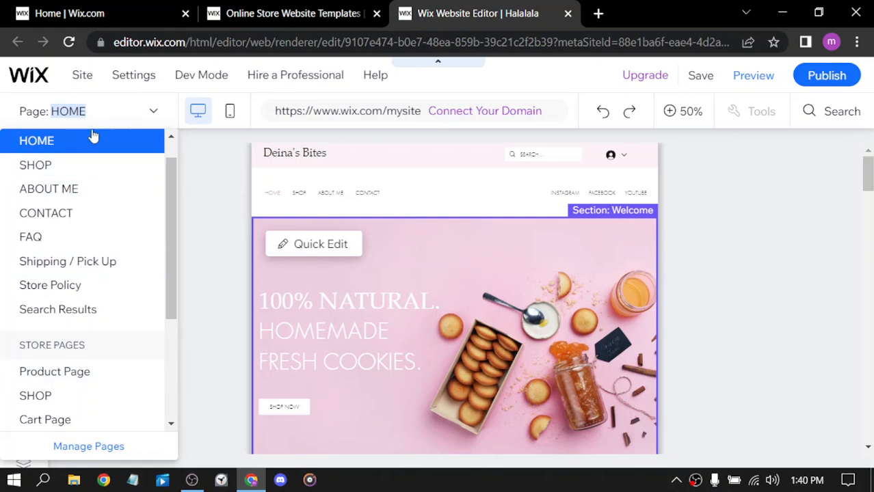
pyautogui.click(27, 165)
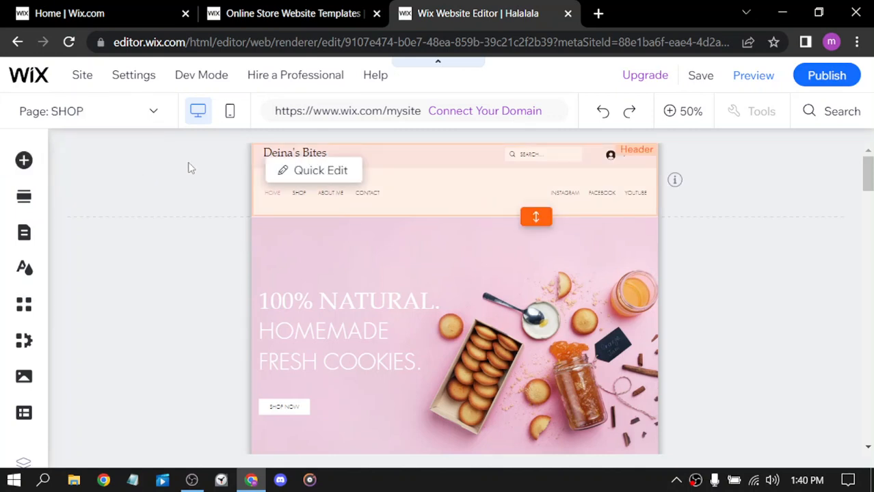
pyautogui.scroll(-5, 191, 169)
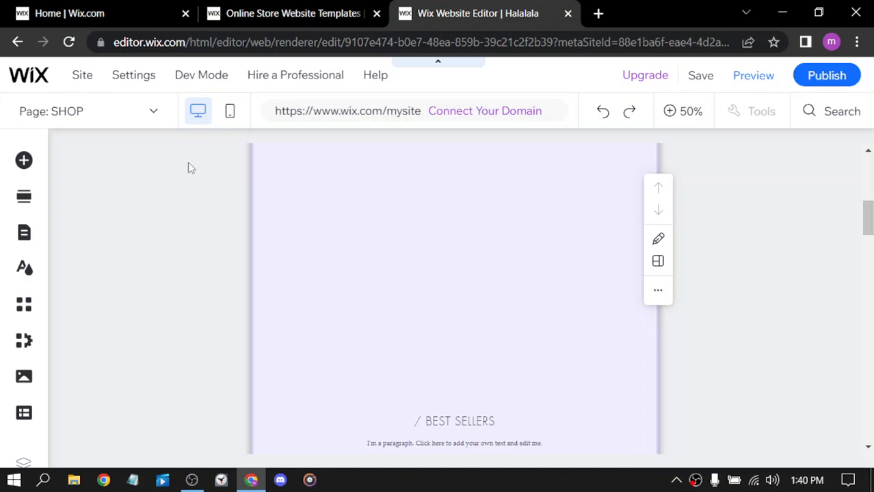
pyautogui.scroll(5, 733, 361)
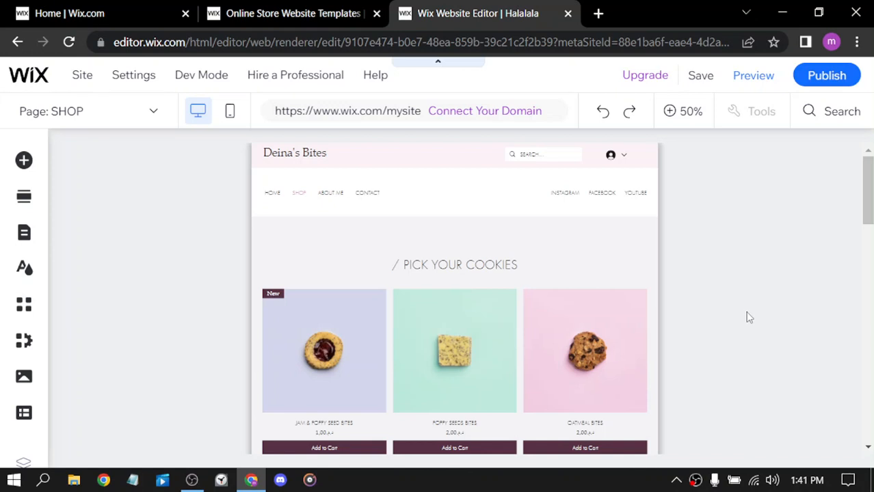
pyautogui.scroll(-2, 748, 320)
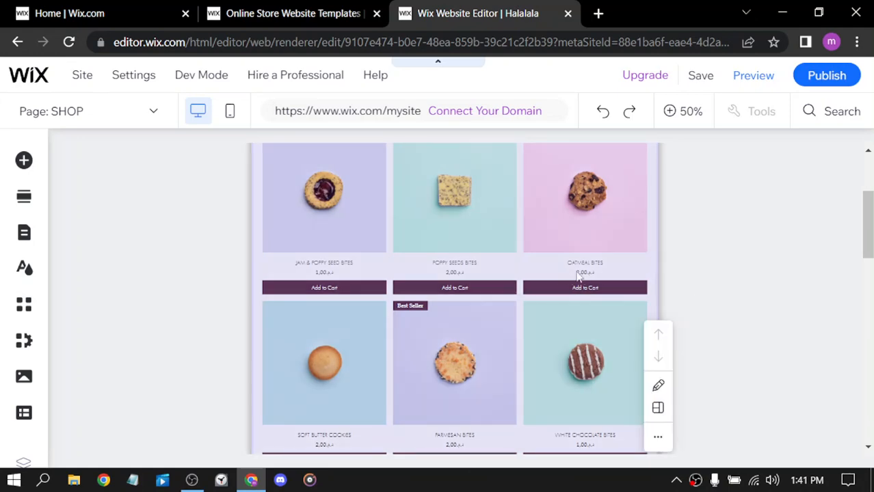
pyautogui.scroll(-5, 742, 277)
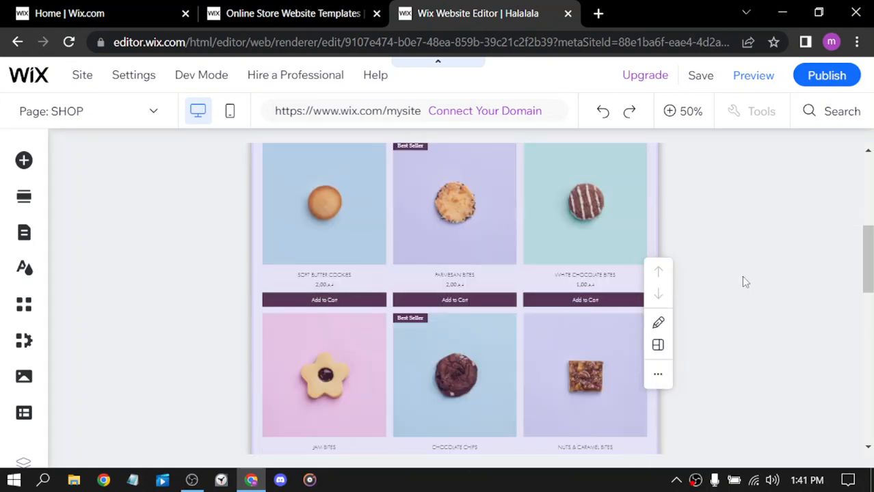
pyautogui.scroll(8, 743, 281)
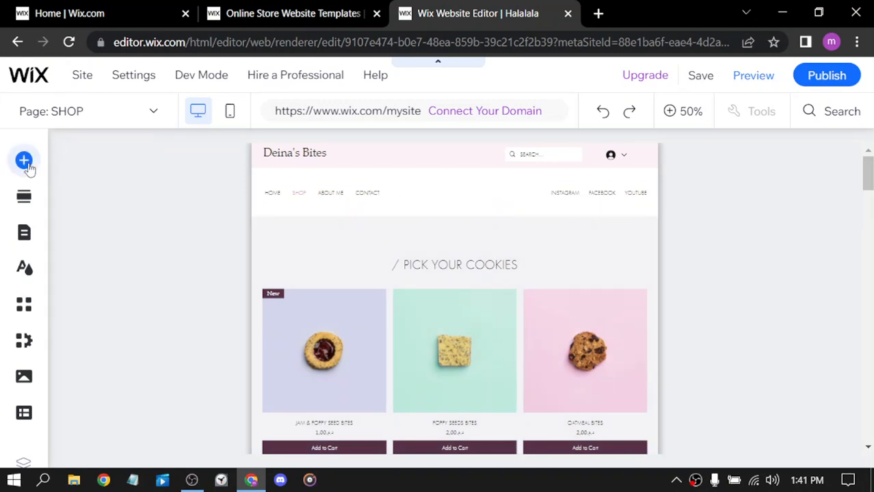
# - Browse the elements that can be added, viewing the Image, Menu & Anchor and Text categories and the remaining category list
pyautogui.click(25, 163)
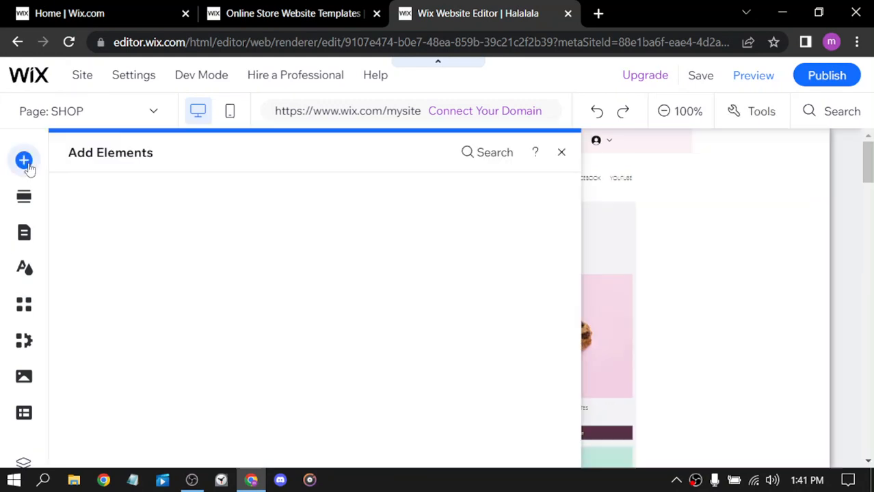
pyautogui.click(84, 215)
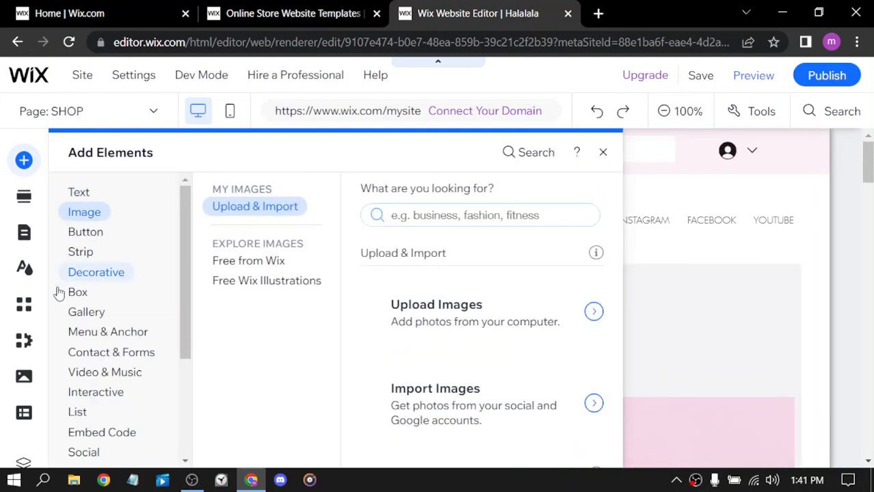
pyautogui.click(116, 335)
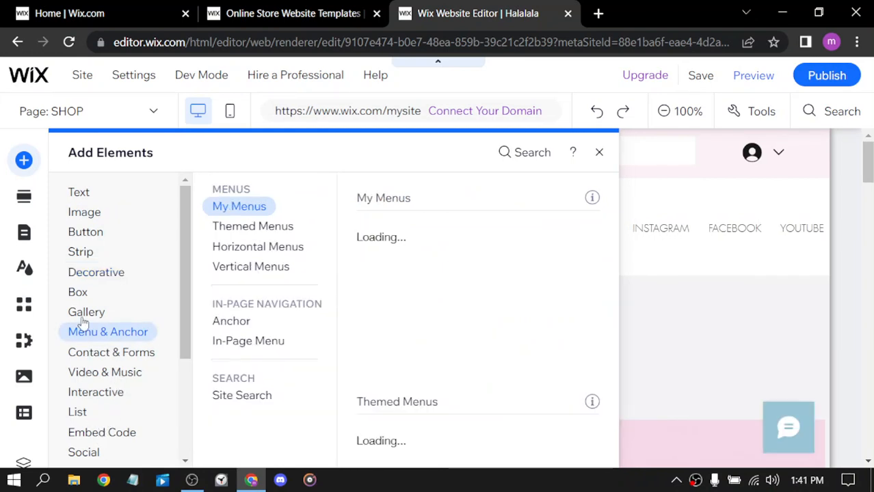
pyautogui.click(81, 195)
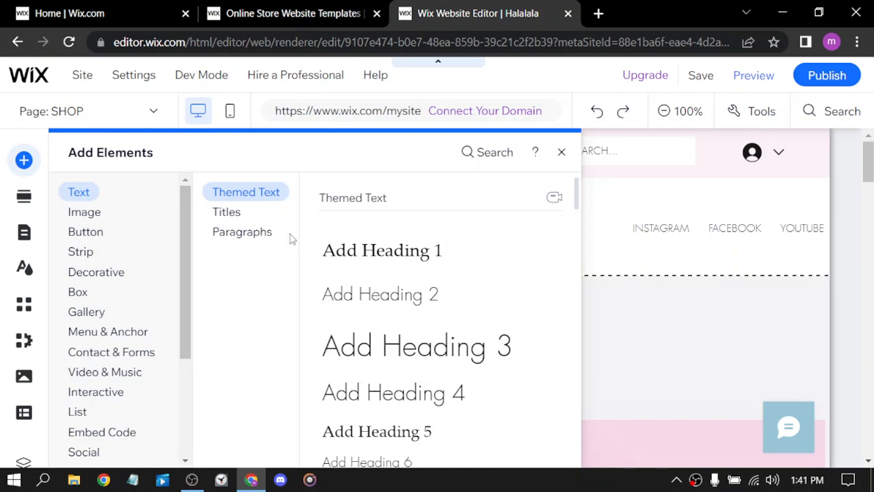
pyautogui.click(220, 234)
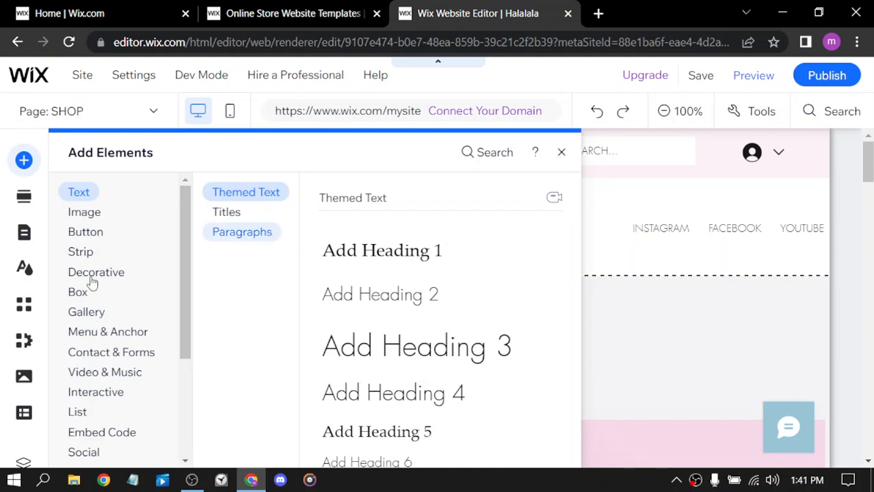
pyautogui.scroll(-3, 116, 430)
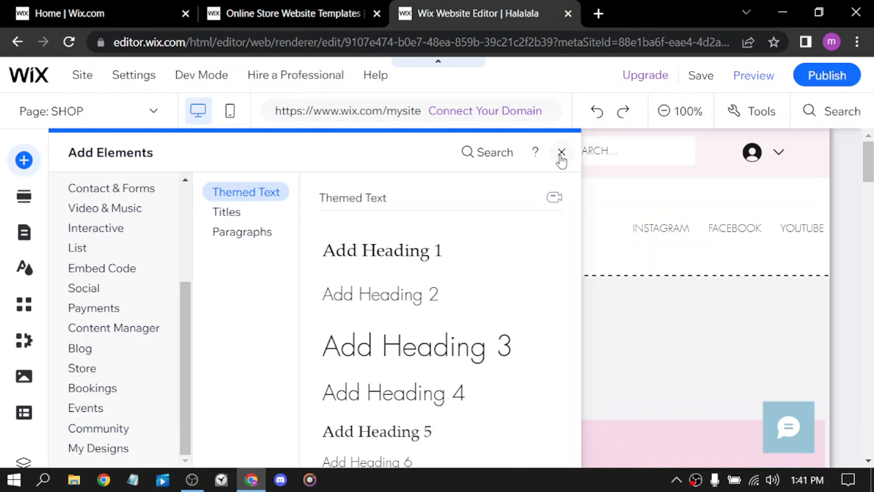
# - Open the Wix App Market and look through the apps recommended for the site
pyautogui.click(25, 197)
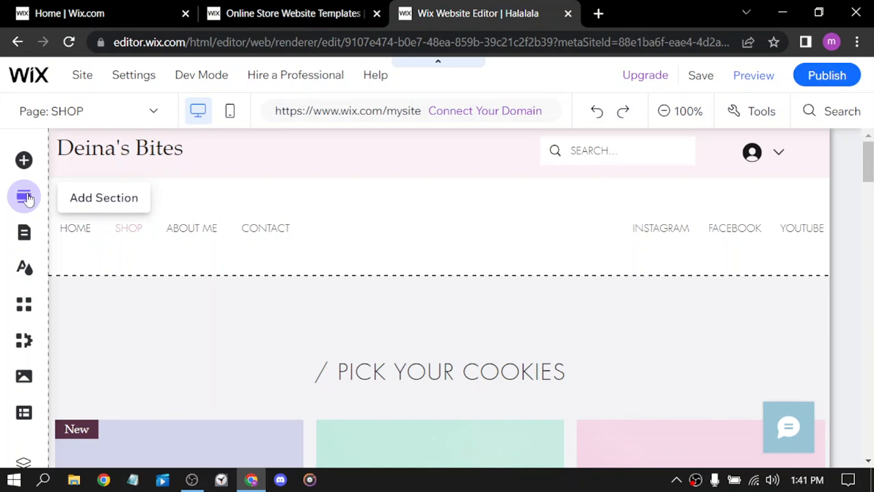
pyautogui.click(24, 309)
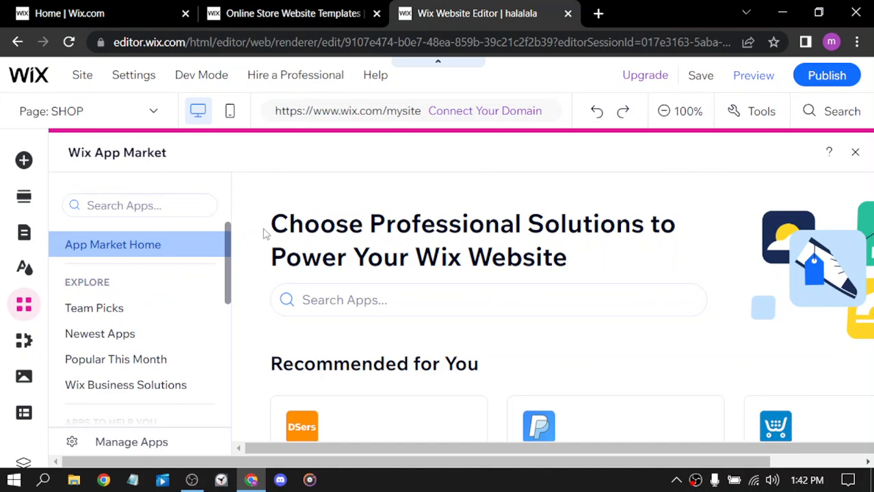
pyautogui.scroll(-3, 270, 234)
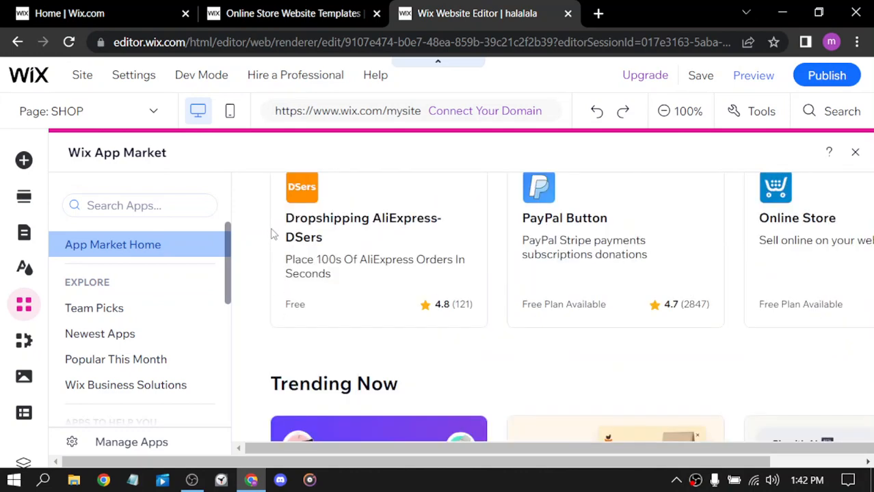
# - Look through the App Market home listings, including the Wix business solutions and the other store apps
pyautogui.scroll(-6, 272, 234)
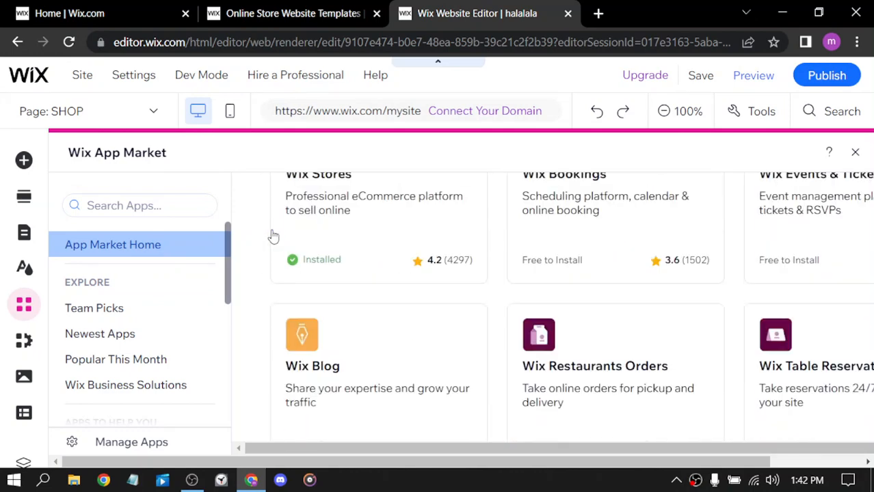
pyautogui.scroll(2, 272, 235)
pyautogui.scroll(-6, 272, 235)
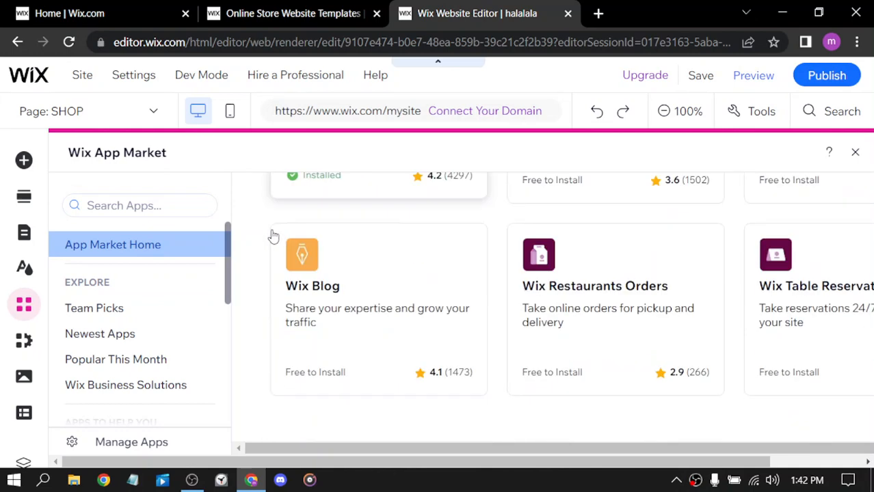
pyautogui.scroll(-5, 273, 235)
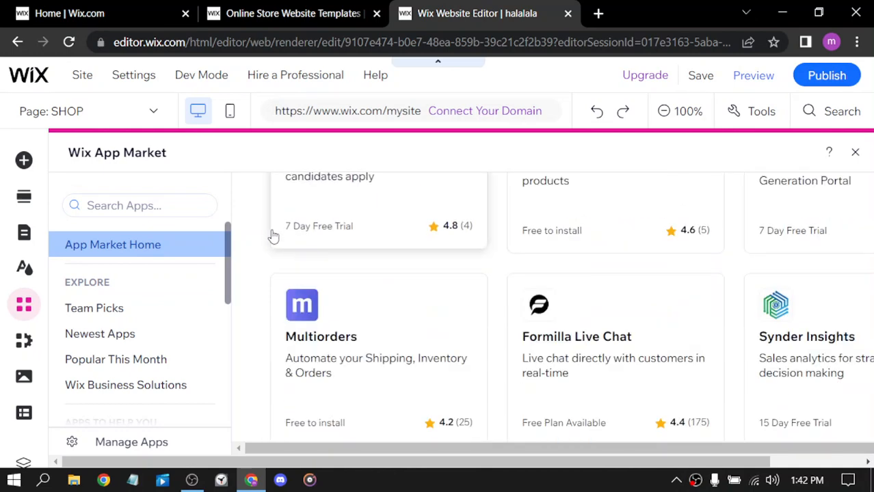
pyautogui.scroll(3, 271, 235)
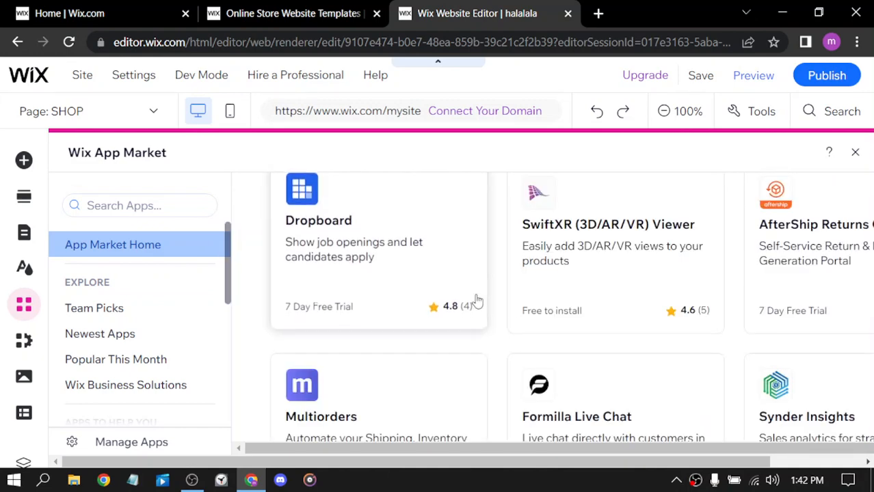
pyautogui.scroll(3, 521, 306)
pyautogui.scroll(3, 521, 306)
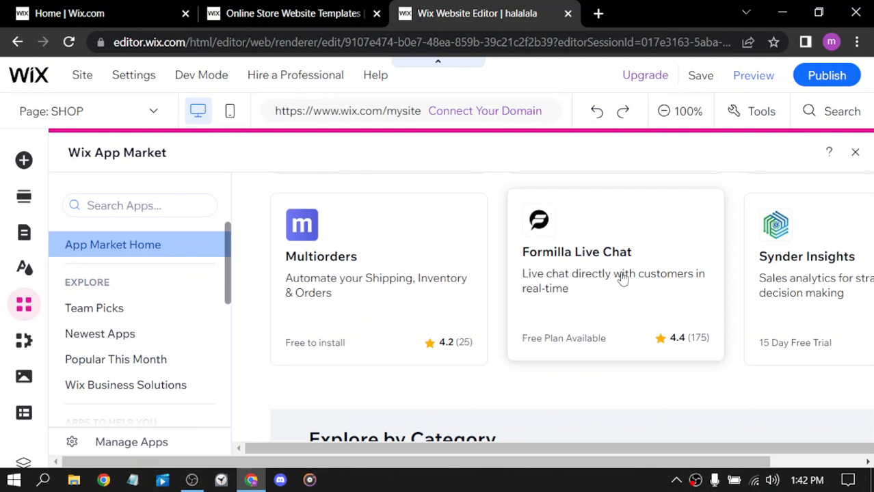
# - Open the My Business overview and review the Wix Stores setup tasks for products, shipping and payments
pyautogui.click(22, 345)
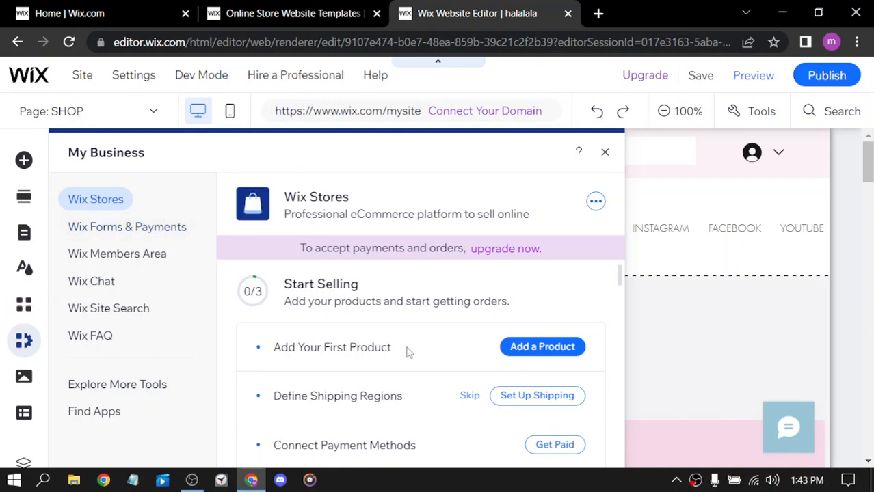
pyautogui.scroll(-2, 407, 351)
pyautogui.scroll(2, 408, 352)
pyautogui.scroll(-1, 403, 341)
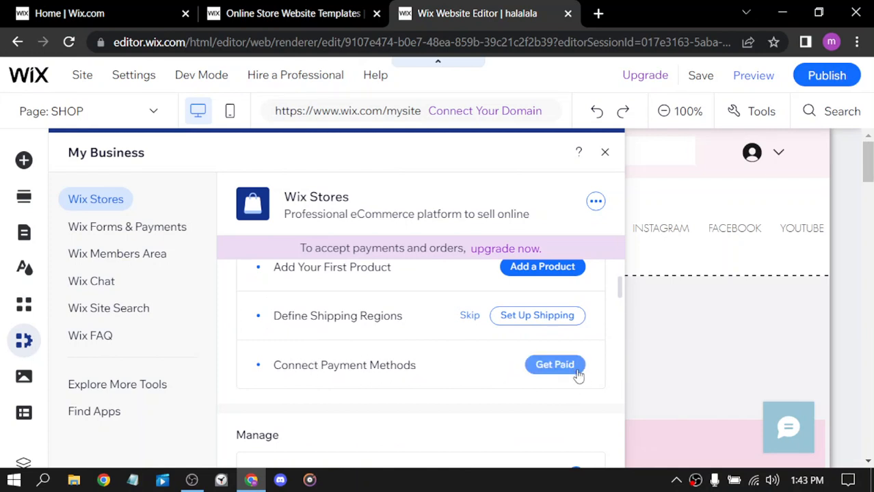
# - Open the store's payment method setup, confirm Morocco as the business location and look over the payment options
pyautogui.click(555, 369)
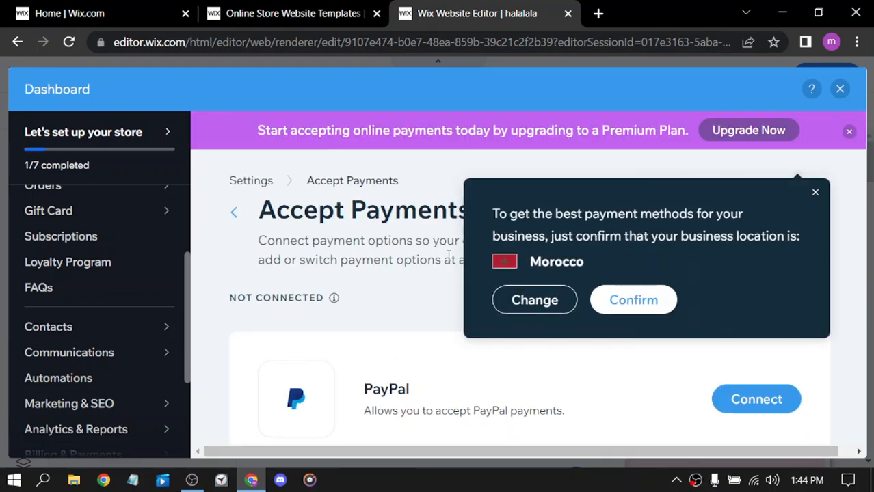
pyautogui.click(622, 301)
pyautogui.scroll(-2, 481, 287)
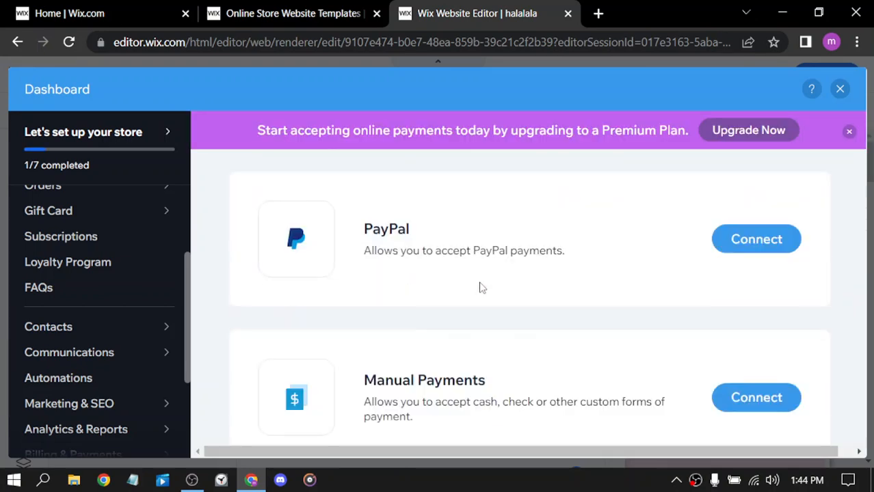
pyautogui.scroll(-1, 478, 287)
pyautogui.scroll(4, 482, 285)
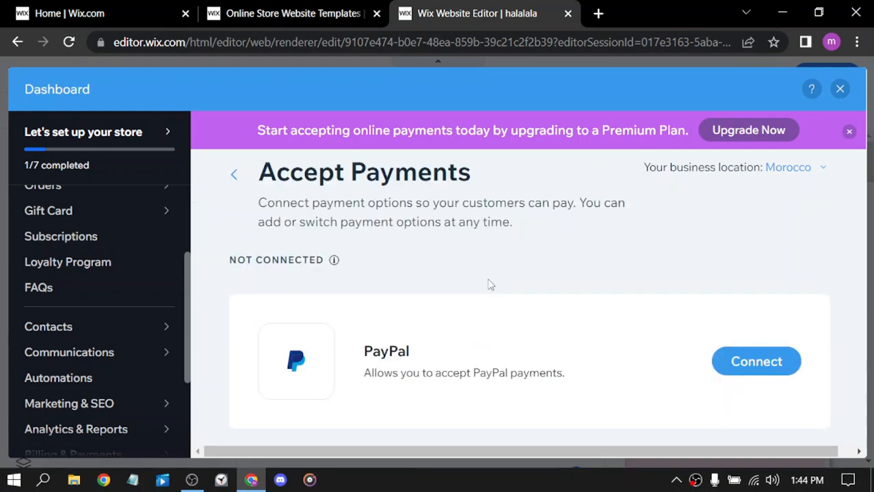
# - Open the PayPal connection page and read the instructions for connecting a PayPal account
pyautogui.click(742, 358)
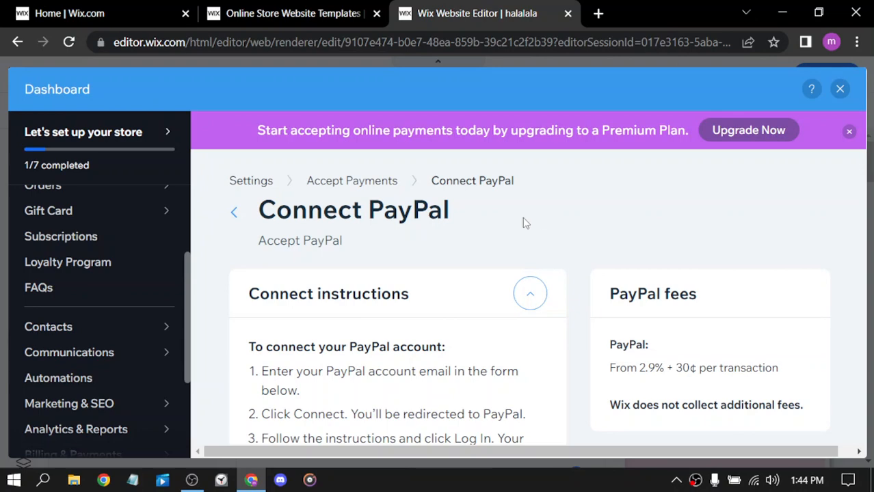
pyautogui.scroll(-3, 509, 248)
pyautogui.scroll(1, 510, 249)
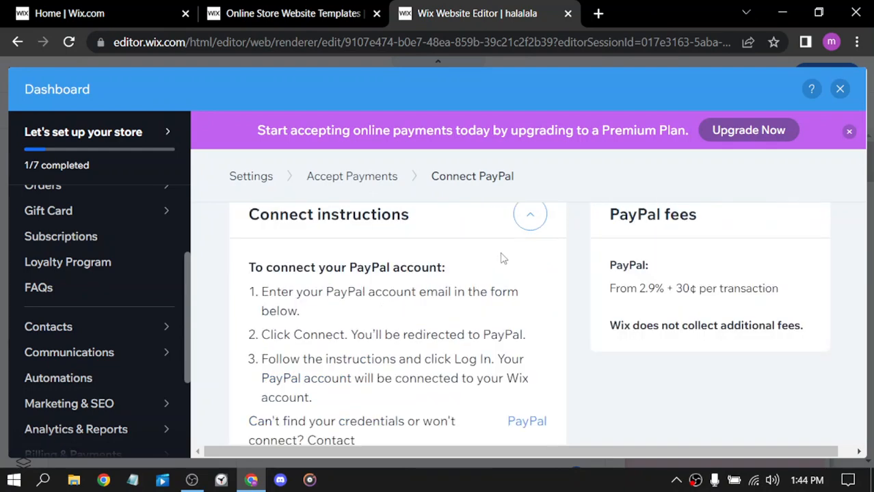
pyautogui.moveTo(247, 266); pyautogui.dragTo(479, 274)
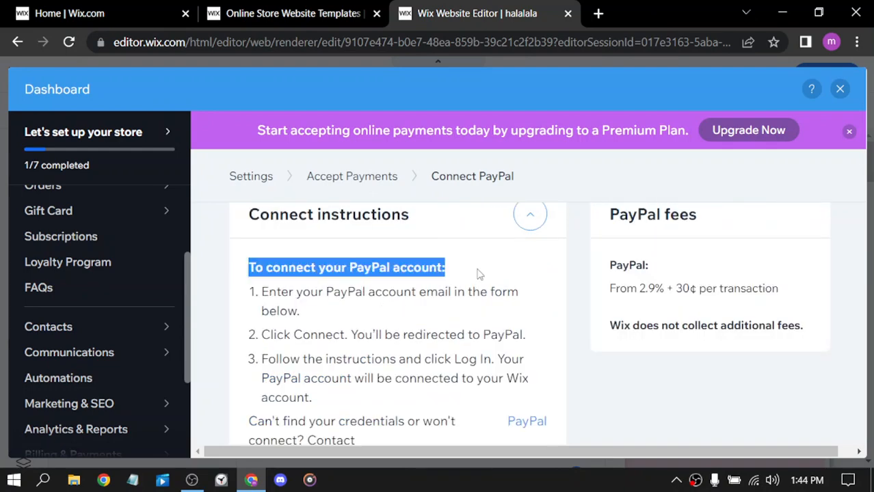
pyautogui.click(479, 273)
pyautogui.moveTo(262, 292); pyautogui.dragTo(431, 318)
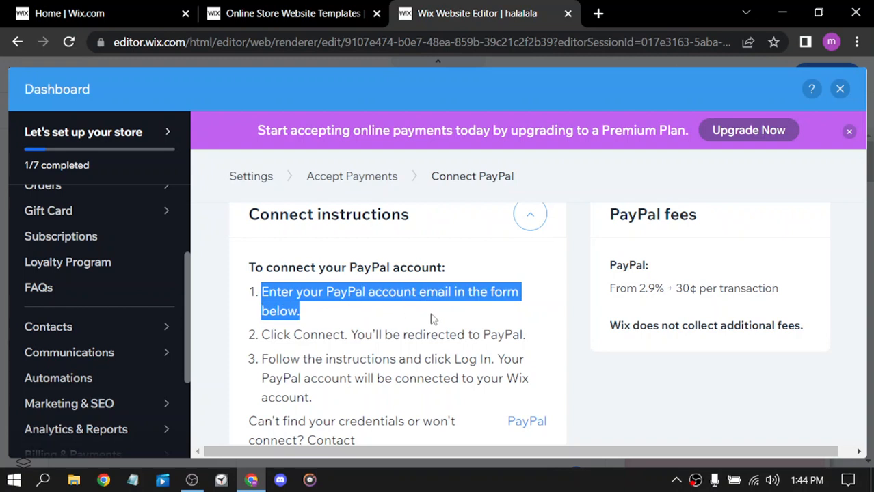
pyautogui.click(401, 333)
pyautogui.moveTo(262, 334); pyautogui.dragTo(536, 341)
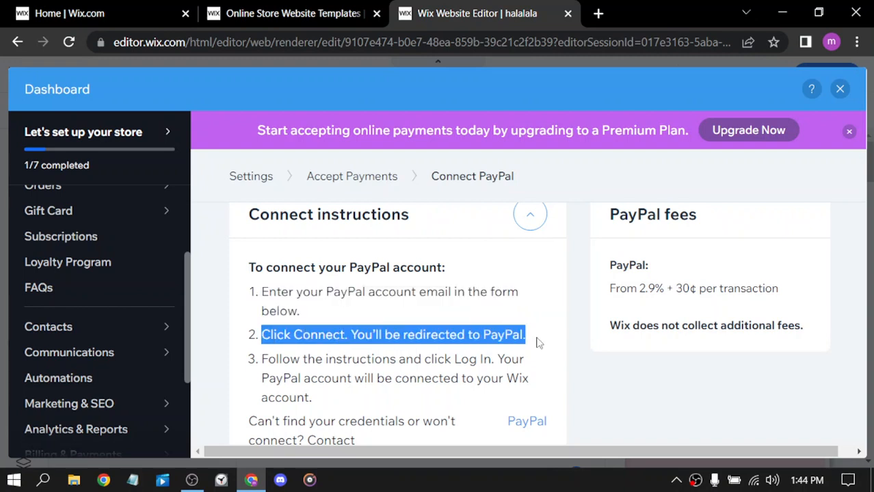
pyautogui.click(520, 309)
pyautogui.scroll(-2, 536, 309)
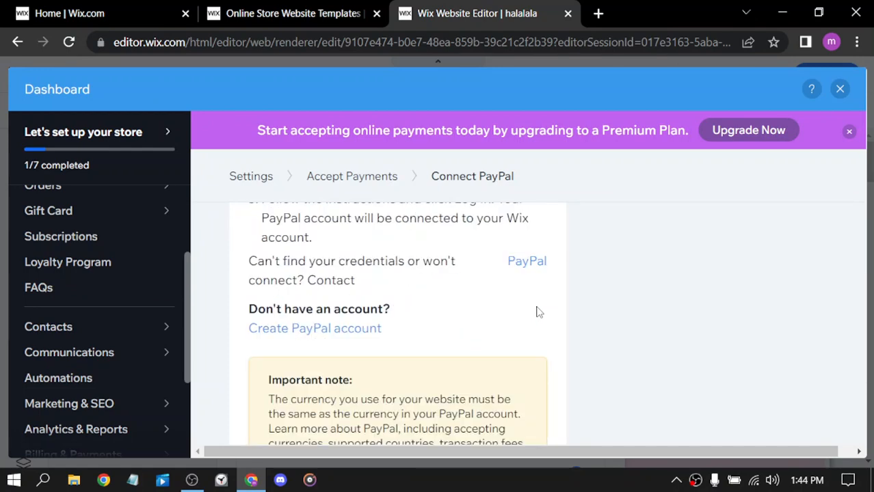
pyautogui.scroll(2, 537, 311)
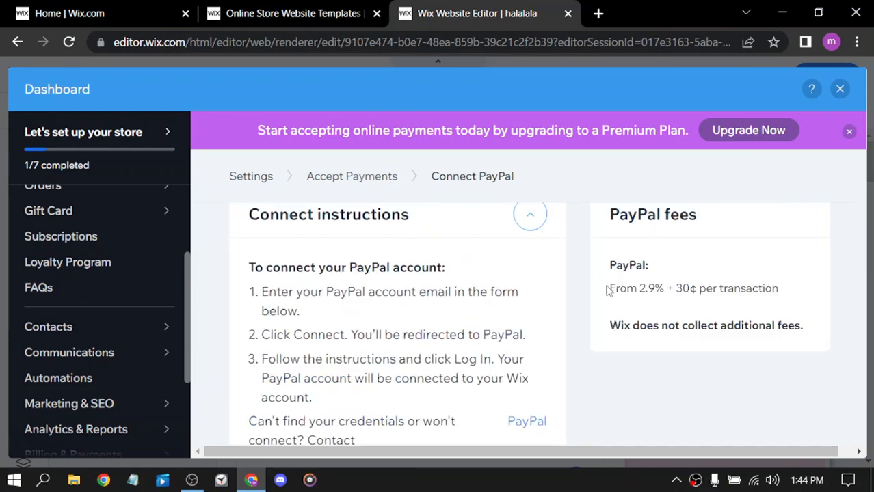
# - Review the PayPal fees and the rest of the connection page, and leave the dashboard without connecting PayPal
pyautogui.moveTo(607, 290); pyautogui.dragTo(795, 296)
pyautogui.click(794, 295)
pyautogui.scroll(-3, 546, 294)
pyautogui.scroll(1, 545, 293)
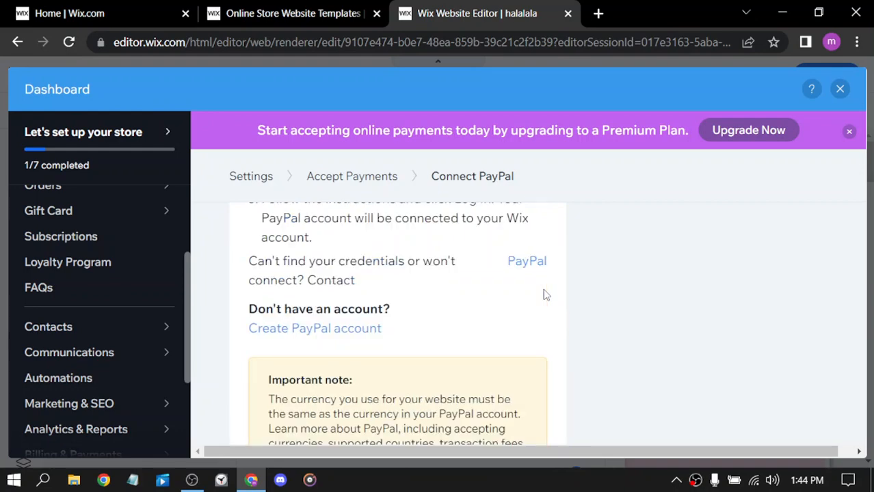
pyautogui.scroll(-7, 545, 294)
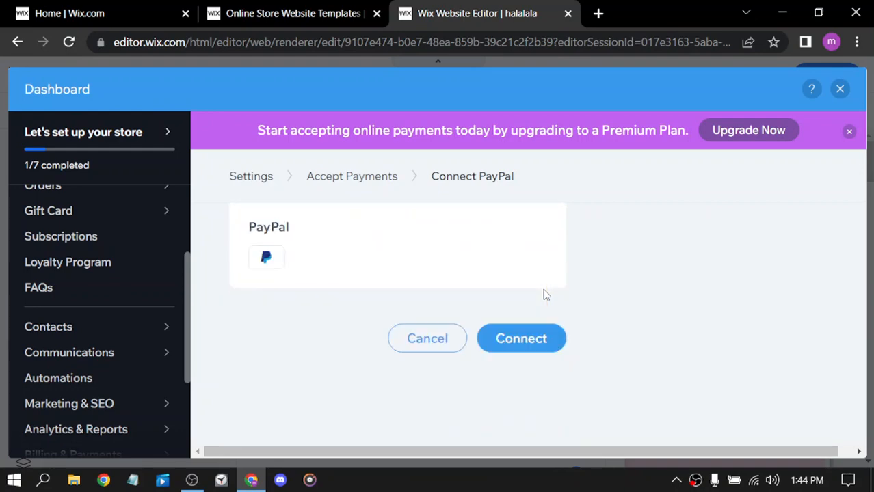
pyautogui.scroll(6, 545, 294)
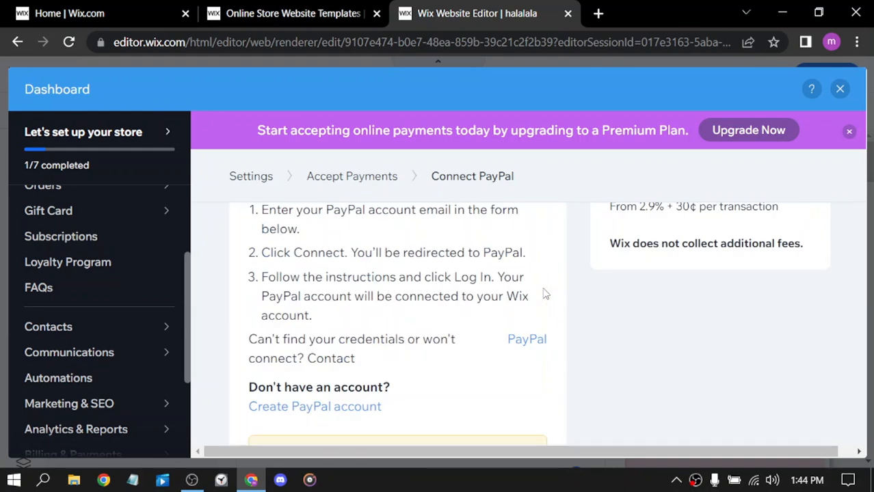
pyautogui.scroll(3, 546, 294)
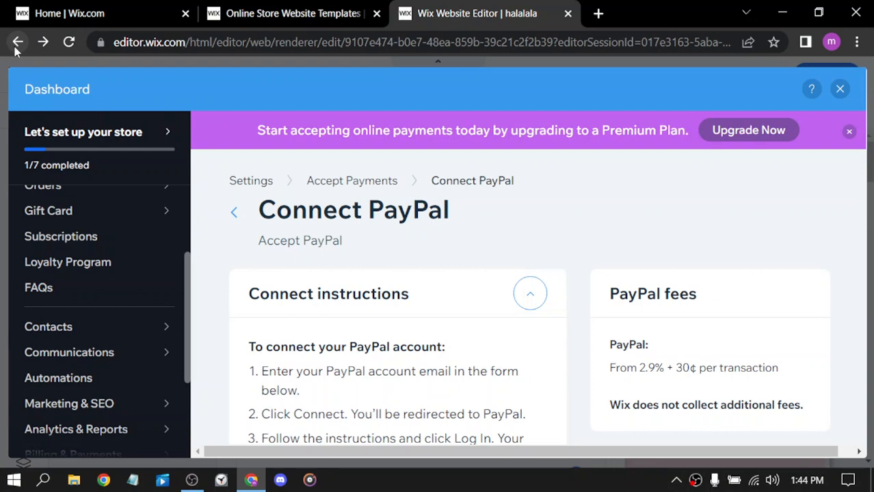
pyautogui.click(17, 44)
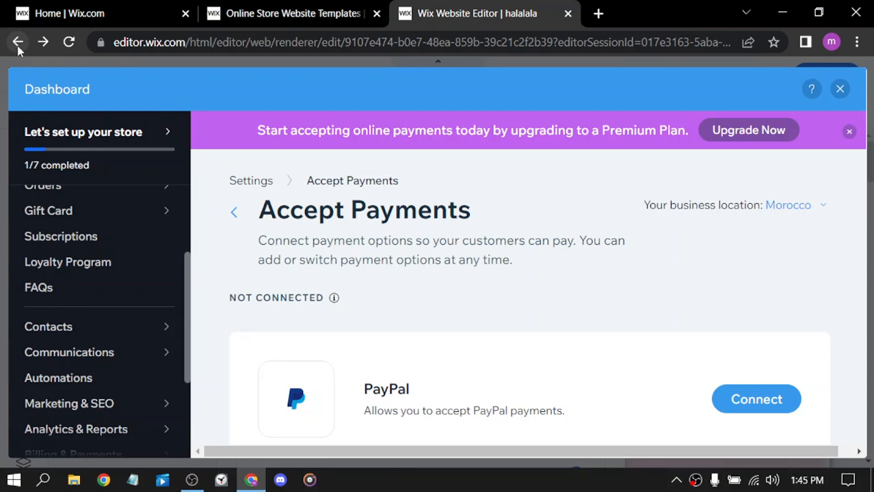
pyautogui.click(841, 90)
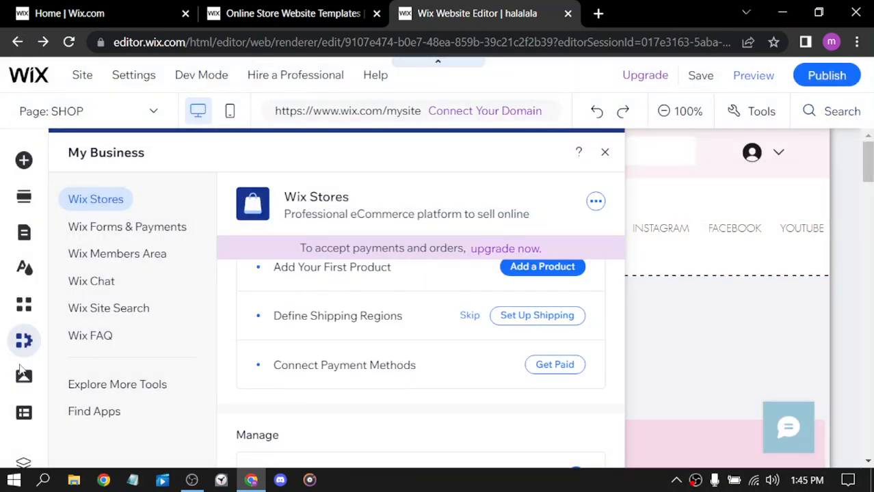
# - View the Content Manager introduction and close it without adding the Content Manager
pyautogui.click(24, 414)
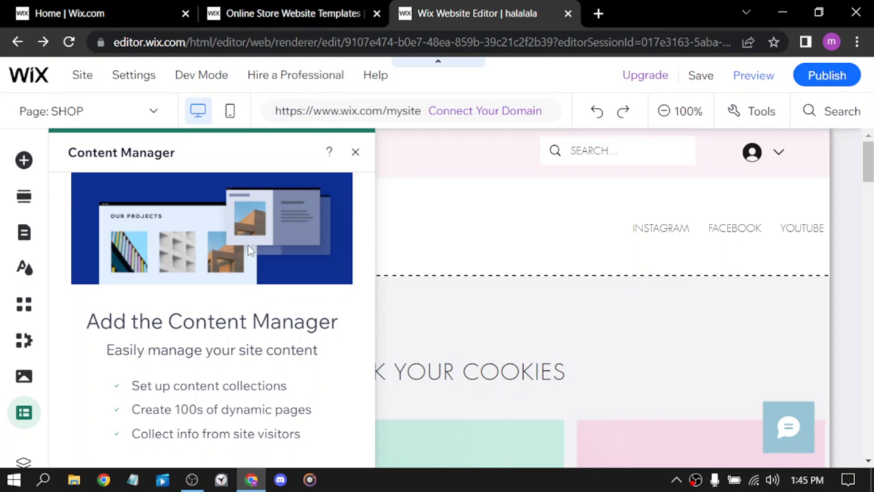
pyautogui.click(356, 151)
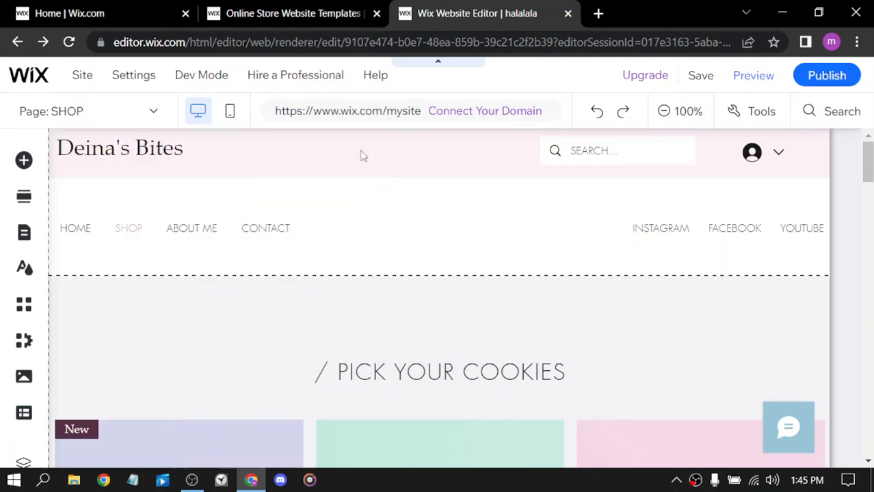
pyautogui.click(839, 223)
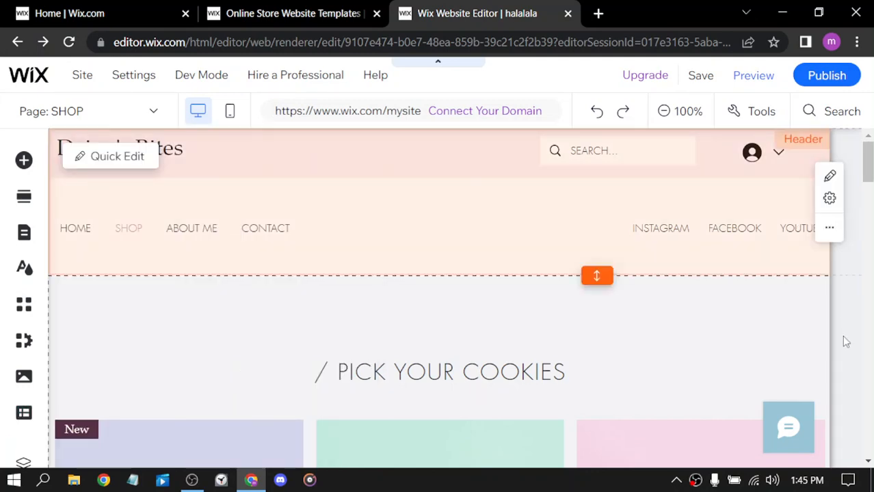
pyautogui.scroll(-4, 846, 342)
pyautogui.scroll(4, 846, 342)
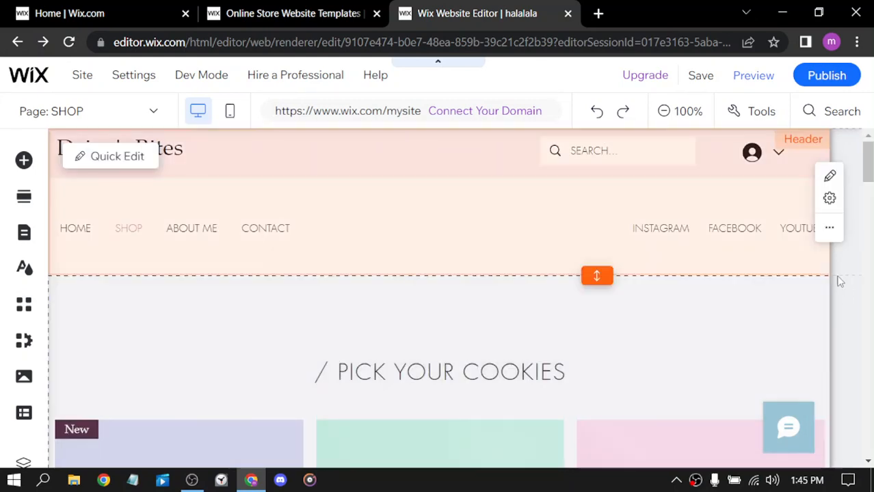
pyautogui.click(837, 308)
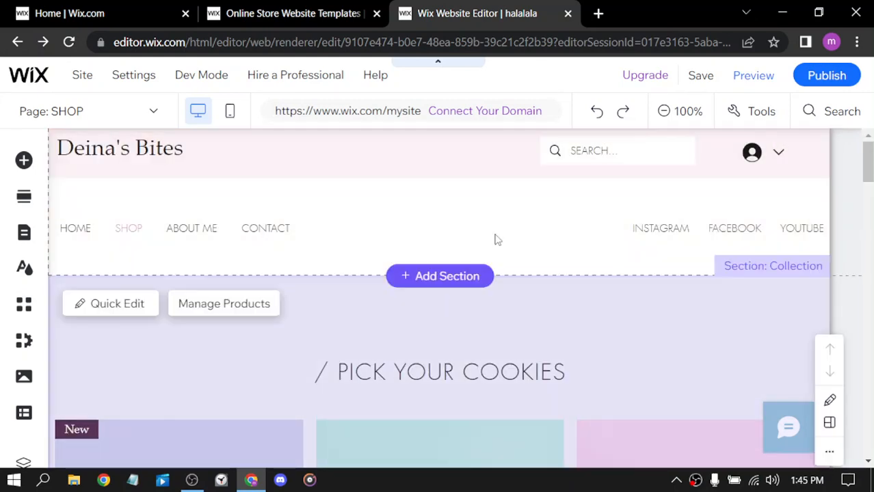
pyautogui.click(408, 186)
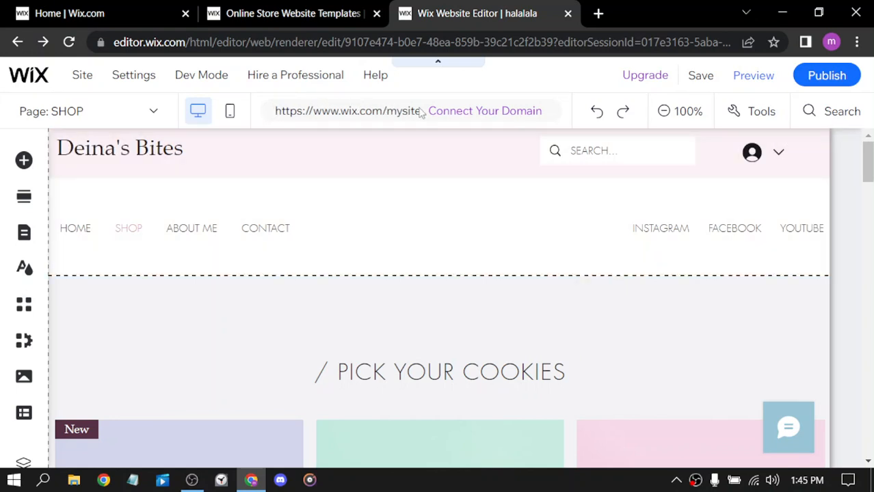
# - Choose to get a new domain name for the site and compare the VIP, Unlimited, Combo and Connect Domain plans
pyautogui.click(488, 113)
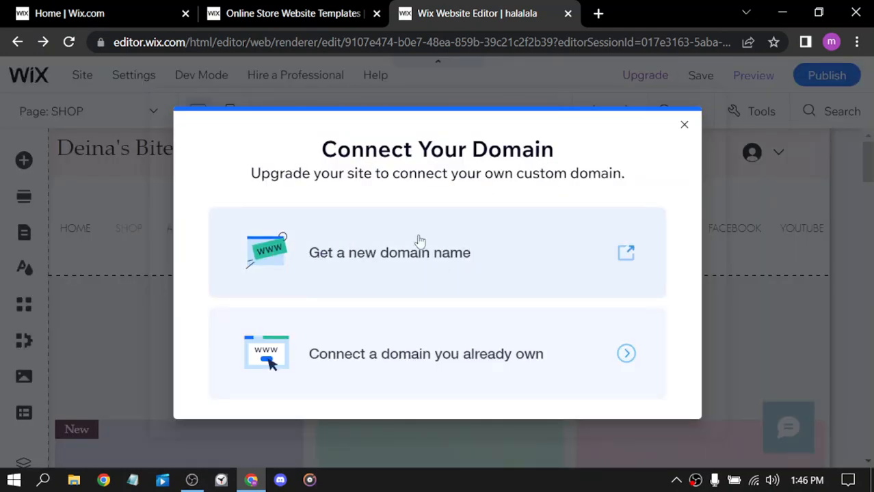
pyautogui.click(628, 253)
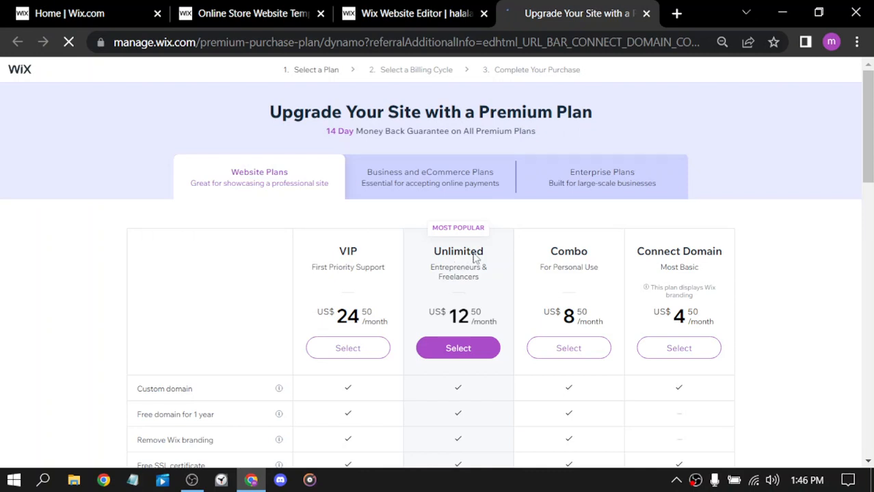
pyautogui.scroll(-1, 775, 245)
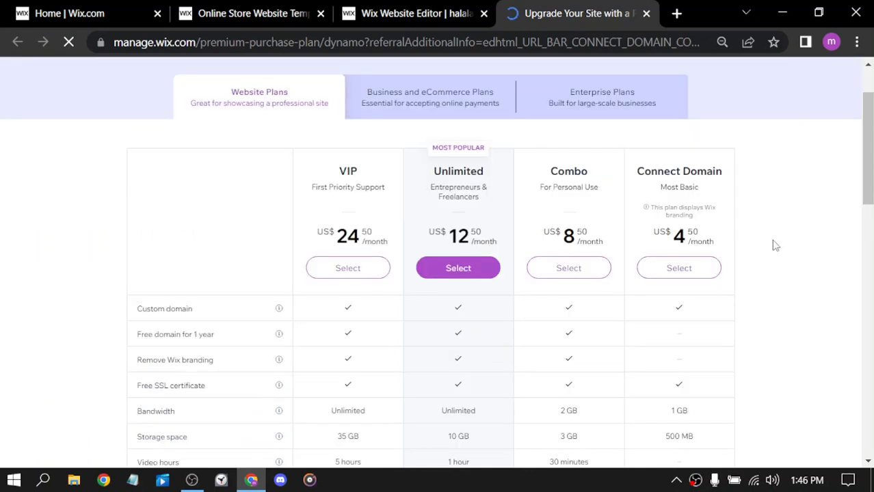
pyautogui.moveTo(339, 166); pyautogui.dragTo(364, 176)
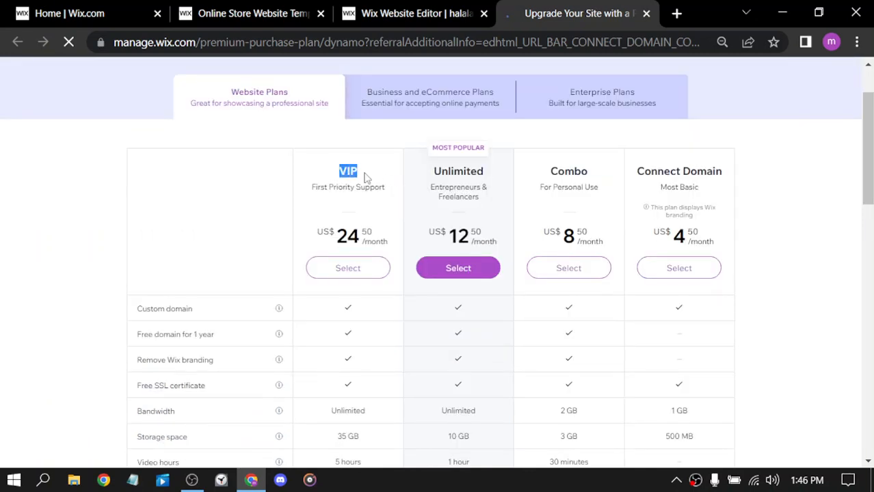
pyautogui.moveTo(446, 170); pyautogui.dragTo(476, 172)
pyautogui.moveTo(550, 176); pyautogui.dragTo(734, 187)
pyautogui.click(747, 198)
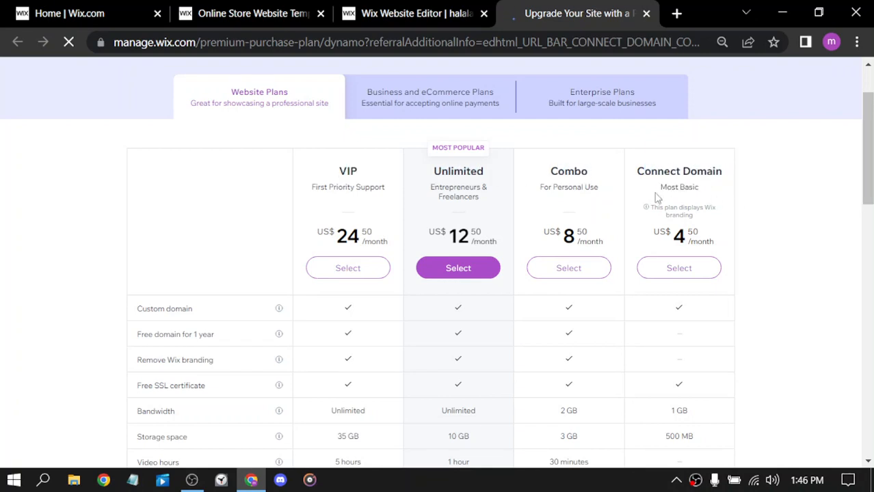
# - Look through the rest of the Premium plans page, including the plan features, payment notes and frequently asked questions
pyautogui.scroll(-5, 751, 220)
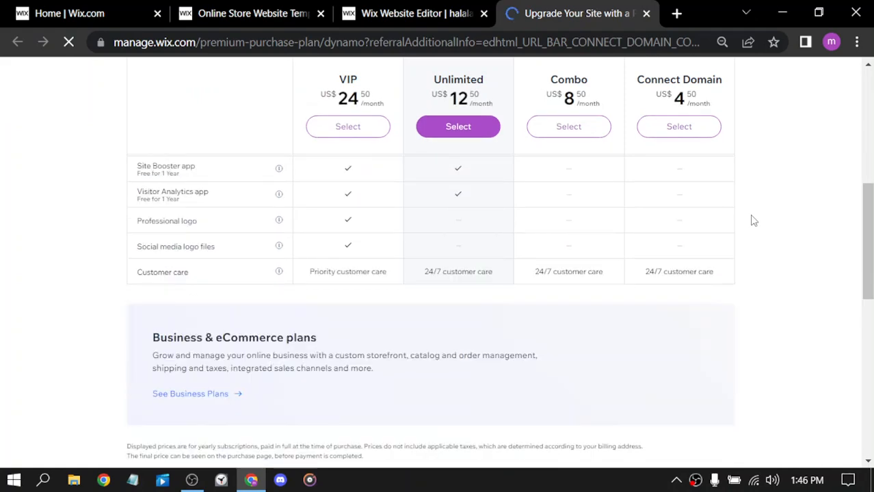
pyautogui.scroll(4, 751, 220)
pyautogui.scroll(-7, 750, 223)
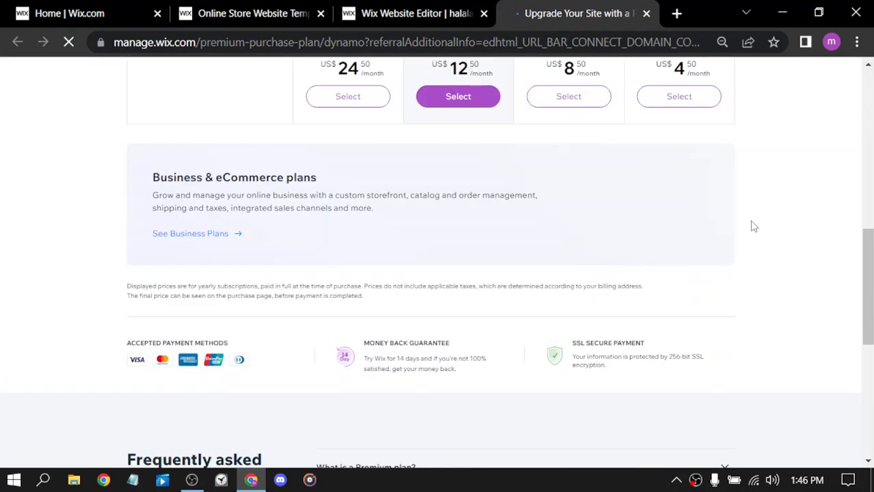
pyautogui.scroll(-5, 753, 227)
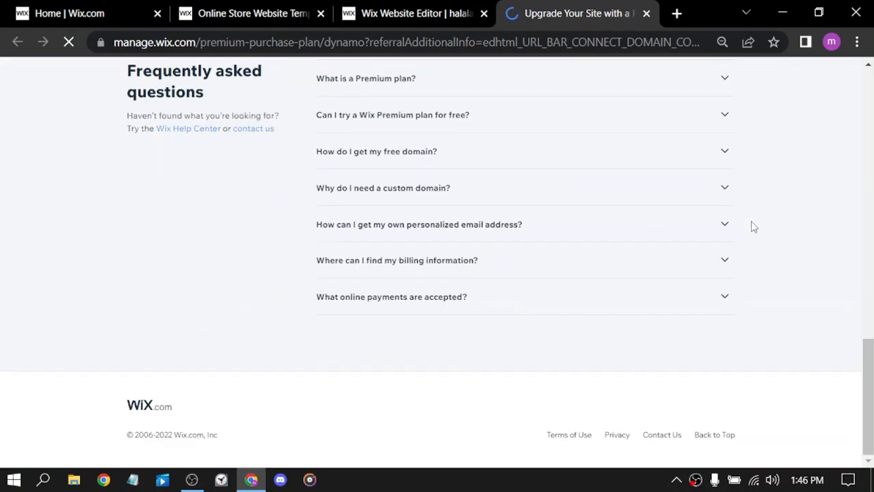
pyautogui.scroll(6, 751, 227)
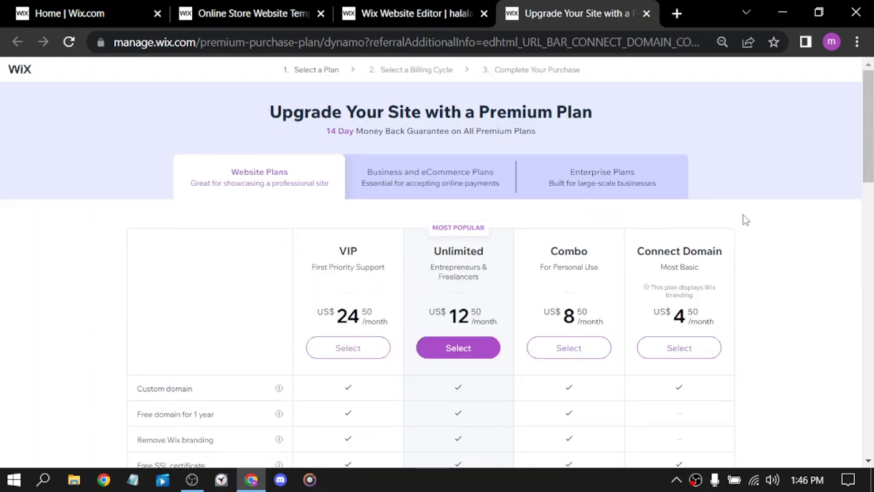